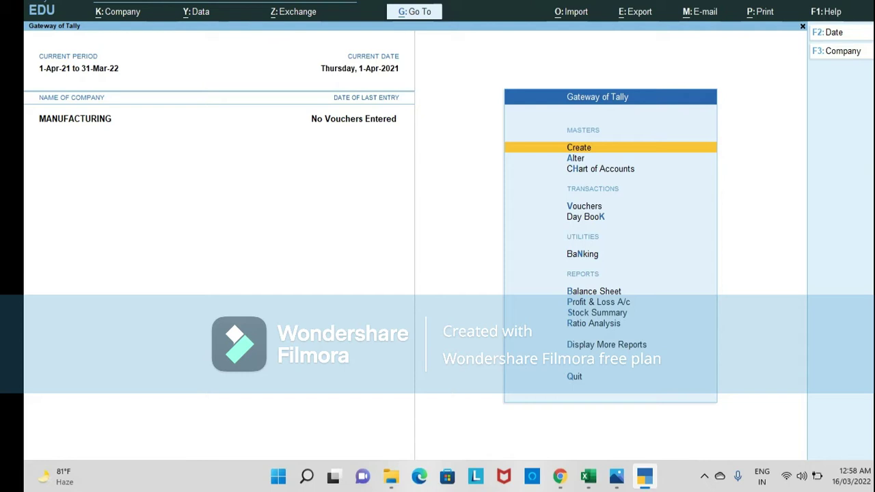
# - Switch to the Excel workbook and review the cooker's BOM components, their units and rates, and the aluminium scrap entry
pyautogui.moveTo(589, 477)
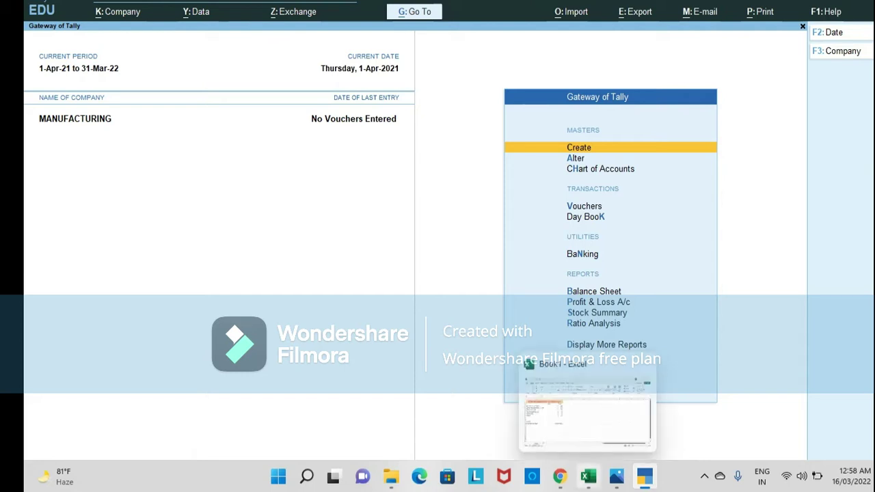
pyautogui.click(588, 412)
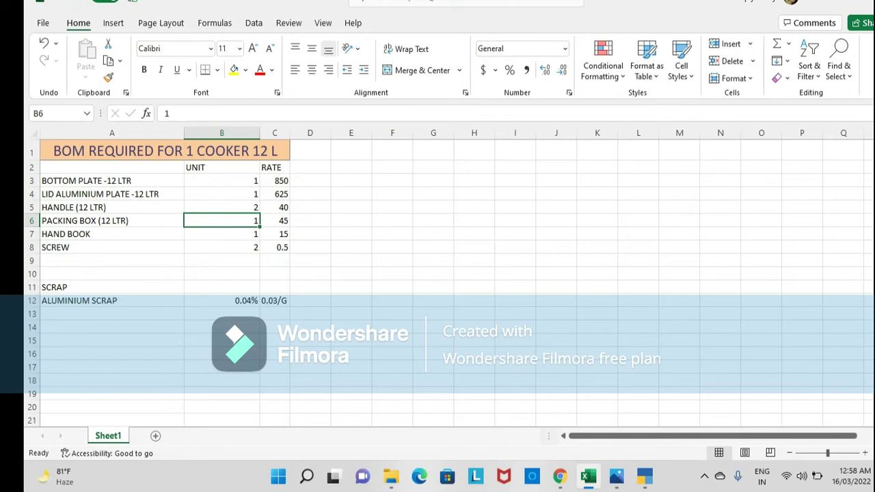
pyautogui.press('Up')
pyautogui.press('Up')
pyautogui.press('Up')
pyautogui.press('Up')
pyautogui.press('Up')
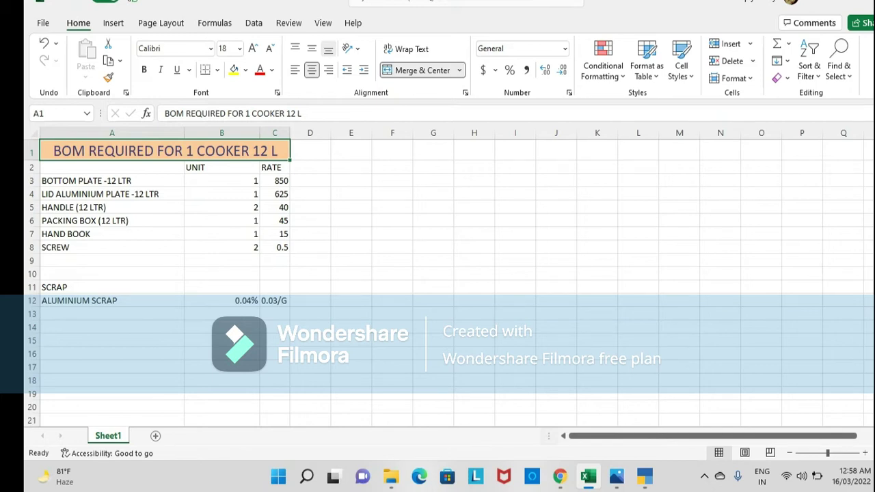
pyautogui.click(112, 181)
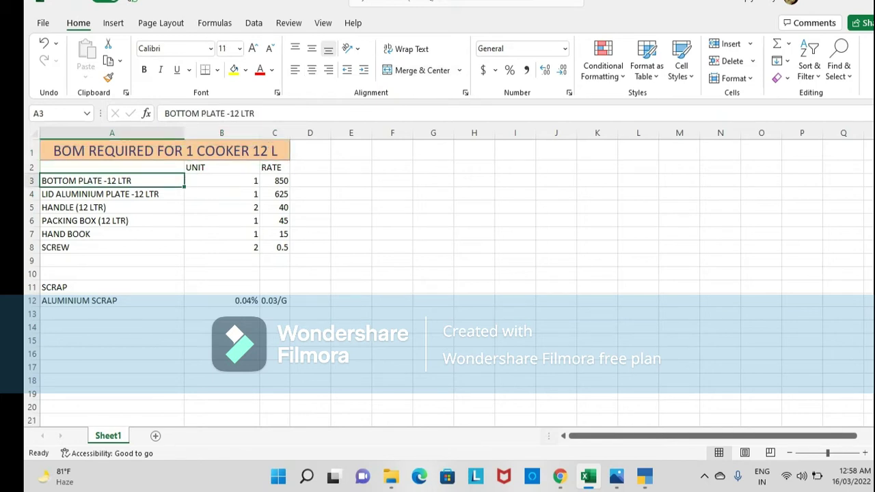
pyautogui.click(113, 207)
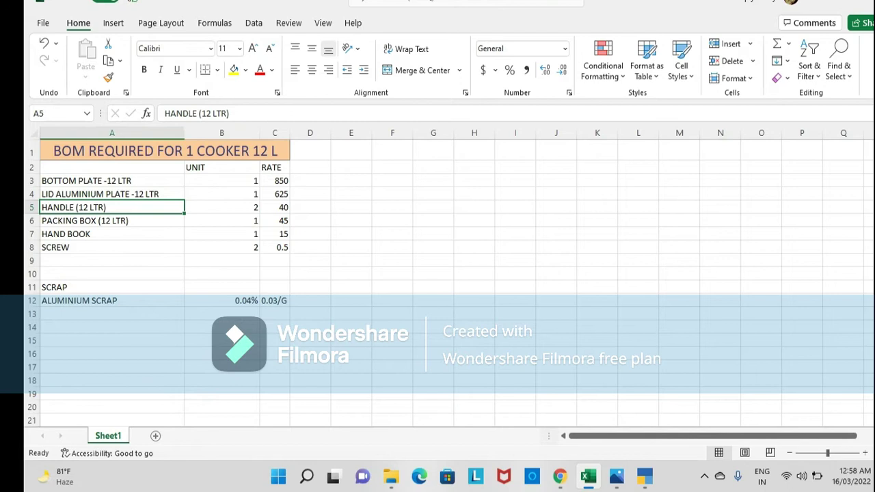
pyautogui.press('Down')
pyautogui.press('Down')
pyautogui.press('Down')
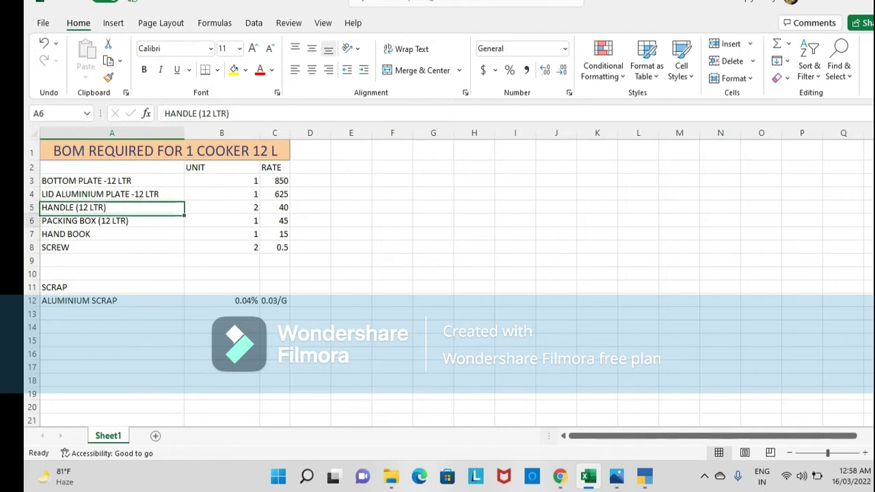
pyautogui.press('Down')
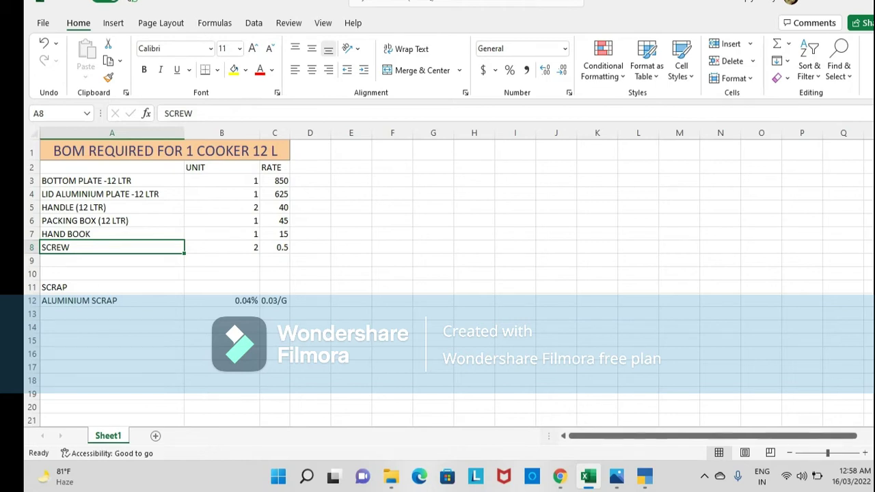
pyautogui.click(112, 301)
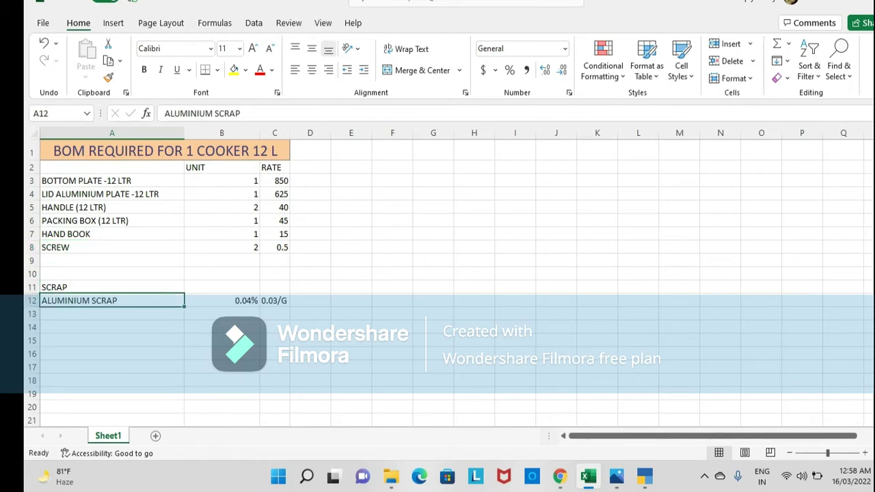
pyautogui.click(222, 301)
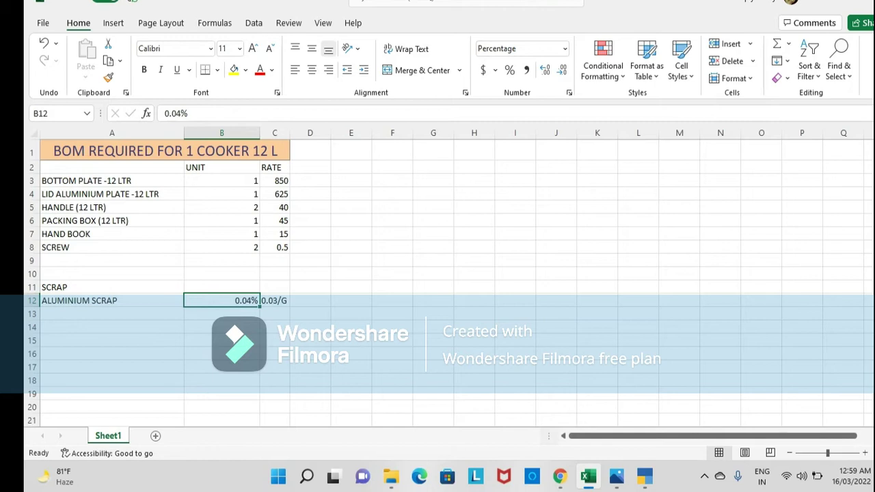
# - Switch back to Tally and examine the company's Stock Summary in detailed form, with the individual raw material items shown
pyautogui.click(645, 477)
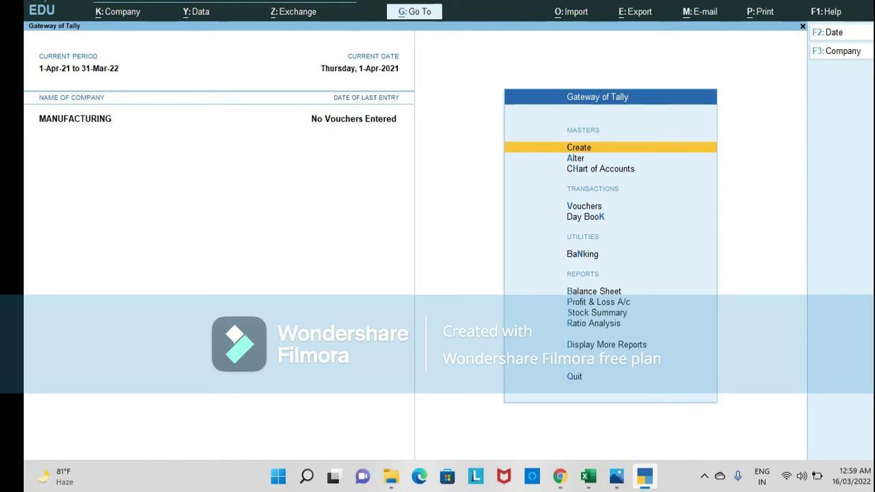
pyautogui.press('s')
pyautogui.press('Down')
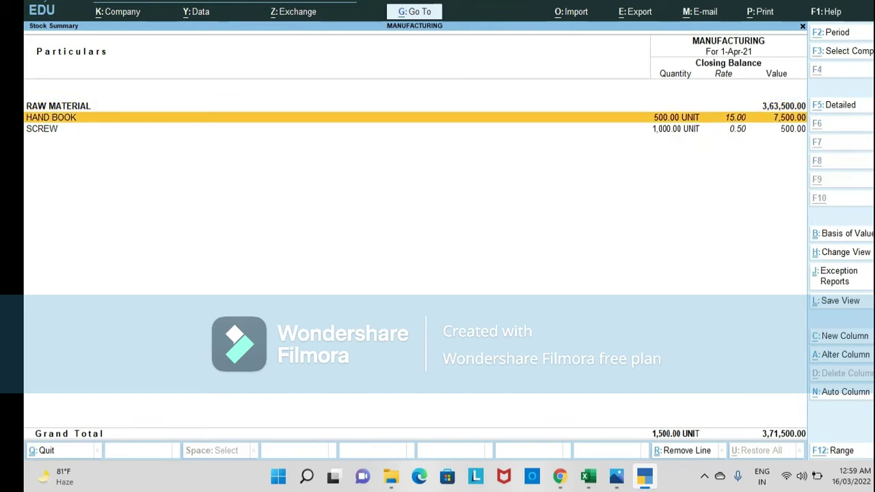
pyautogui.hotkey('alt', 'F5')
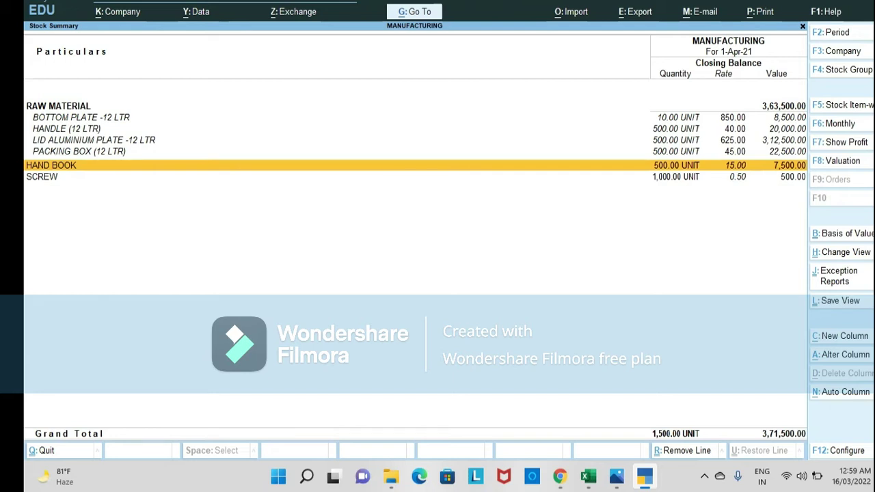
pyautogui.press('Escape')
pyautogui.press('Escape')
pyautogui.press('Escape')
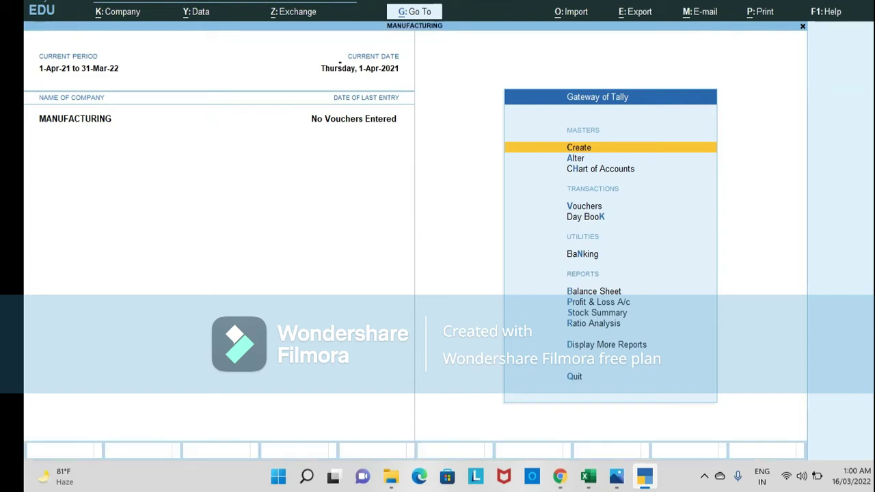
# - Start a new stock item master and name it 12 LTR COOKER, leaving the alias empty
pyautogui.press('Return')
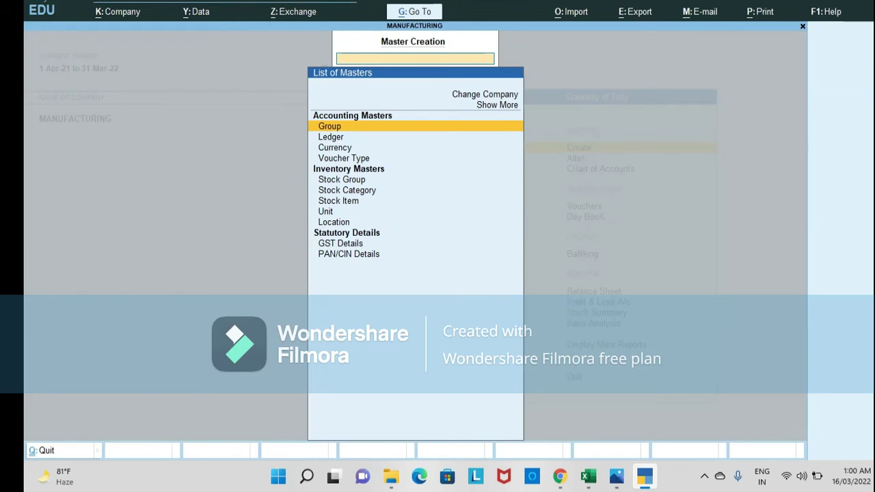
pyautogui.press('Down')
pyautogui.press('Down')
pyautogui.press('Down')
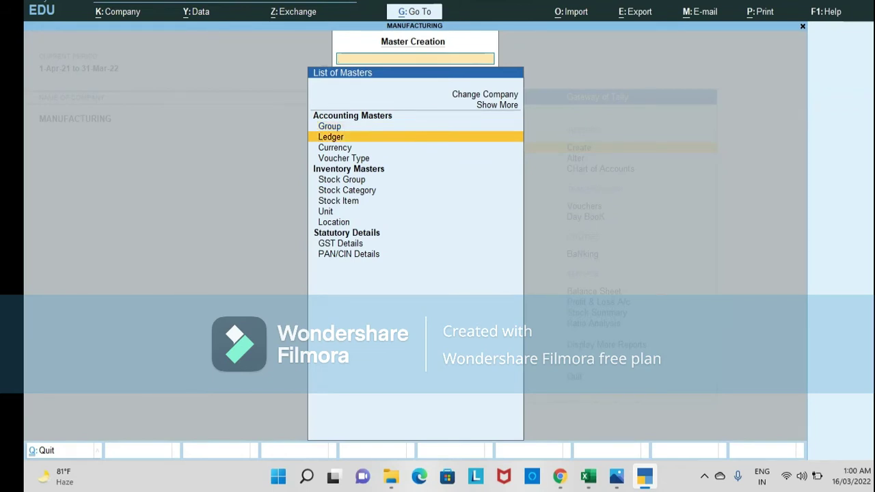
pyautogui.press('Up')
pyautogui.press('Up')
pyautogui.press('Down')
pyautogui.press('Down')
pyautogui.press('Down')
pyautogui.press('Down')
pyautogui.press('Down')
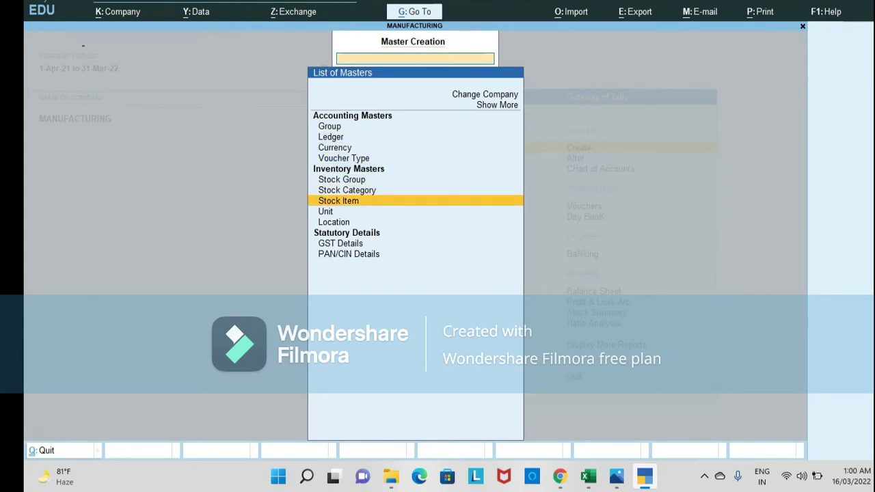
pyautogui.press('Return')
pyautogui.hotkey('alt', 'Tab')
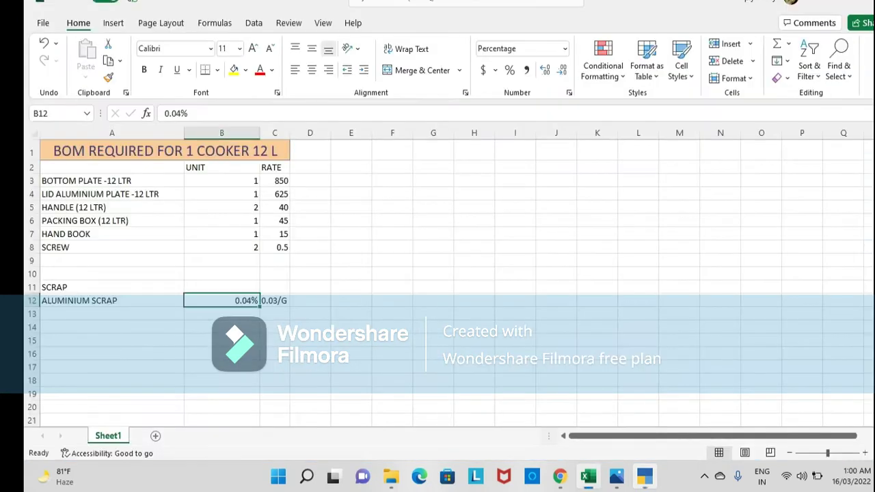
pyautogui.hotkey('alt', 'Tab')
pyautogui.write('12 LT')
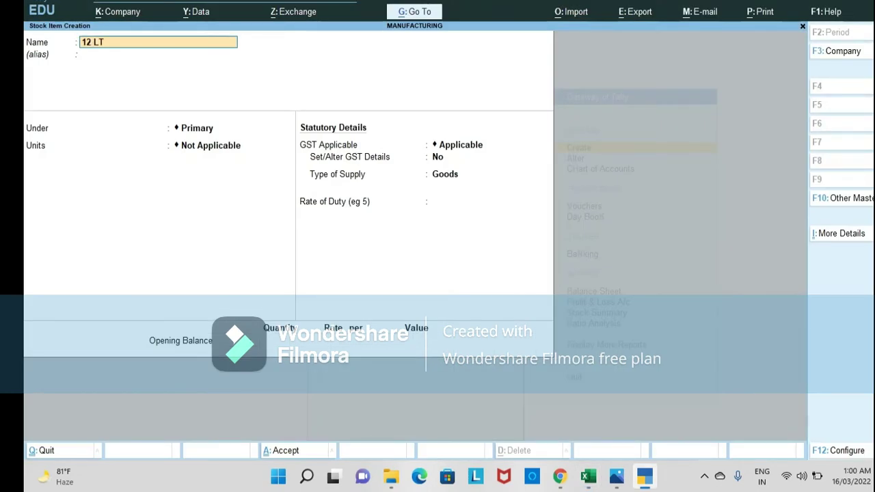
pyautogui.write('R COOKER')
pyautogui.press('Return')
pyautogui.press('Return')
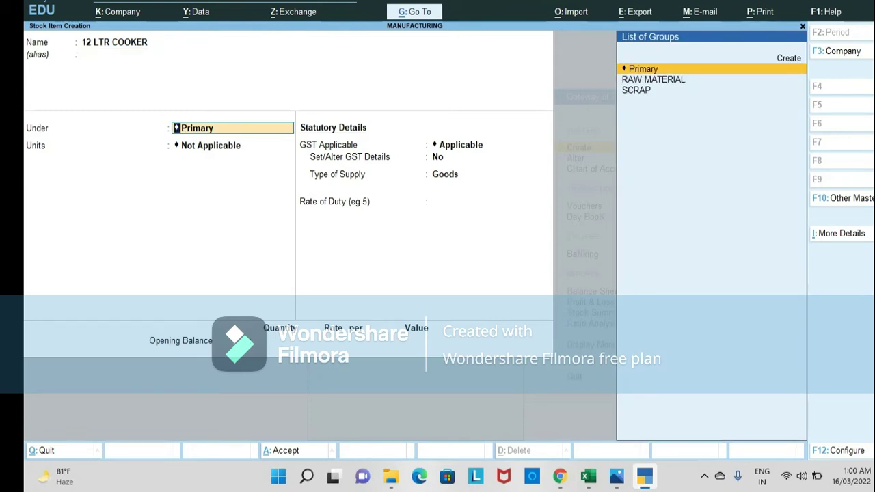
# - Create a stock group named FINISHED GOODS under Primary and assign the cooker item to it
pyautogui.hotkey('alt', 'c')
pyautogui.write('F')
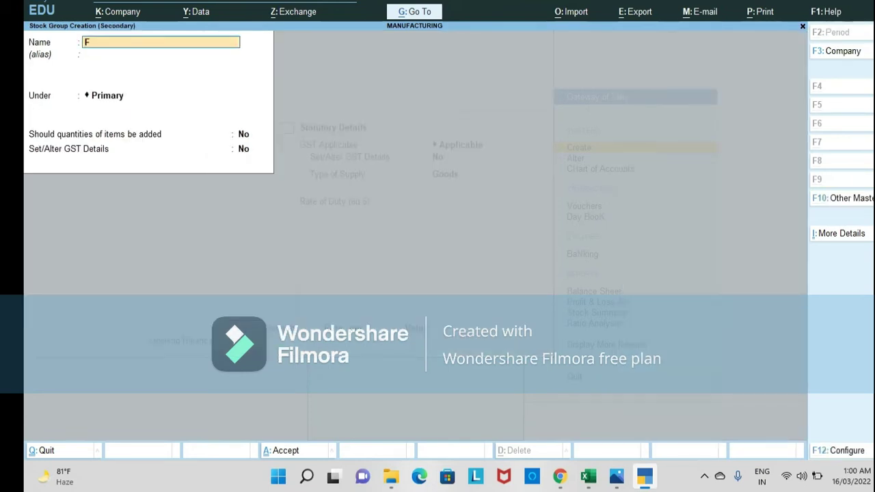
pyautogui.write('INISHED GOODS')
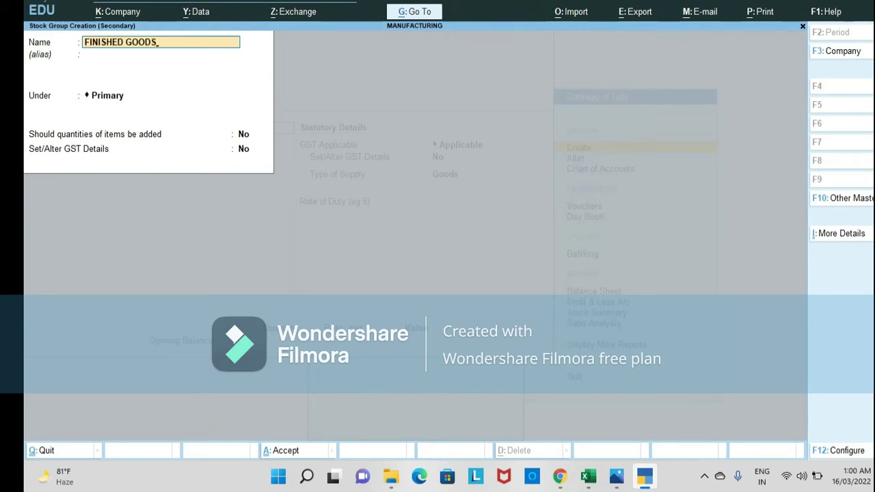
pyautogui.press('Return')
pyautogui.press('Return')
pyautogui.press('Return')
pyautogui.press('Return')
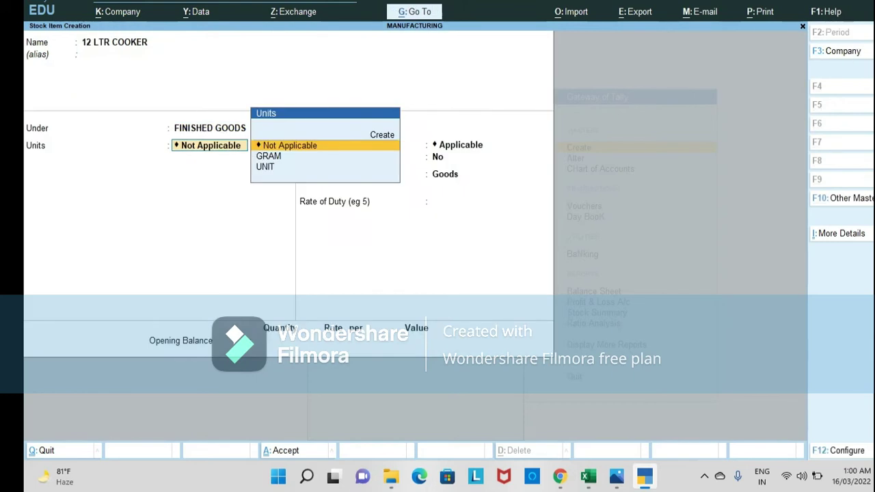
# - Set the cooker's unit of measurement to UNIT and GST applicability to Not Applicable
pyautogui.press('Down')
pyautogui.press('Down')
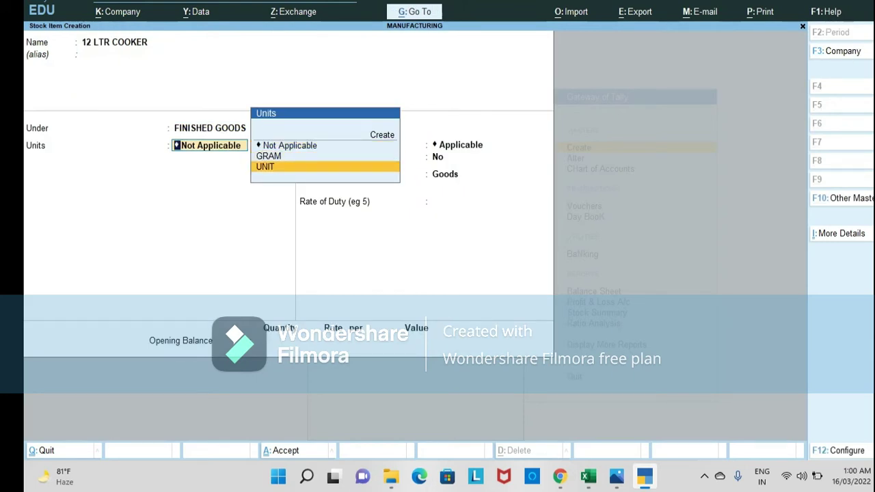
pyautogui.press('Return')
pyautogui.press('BackSpace')
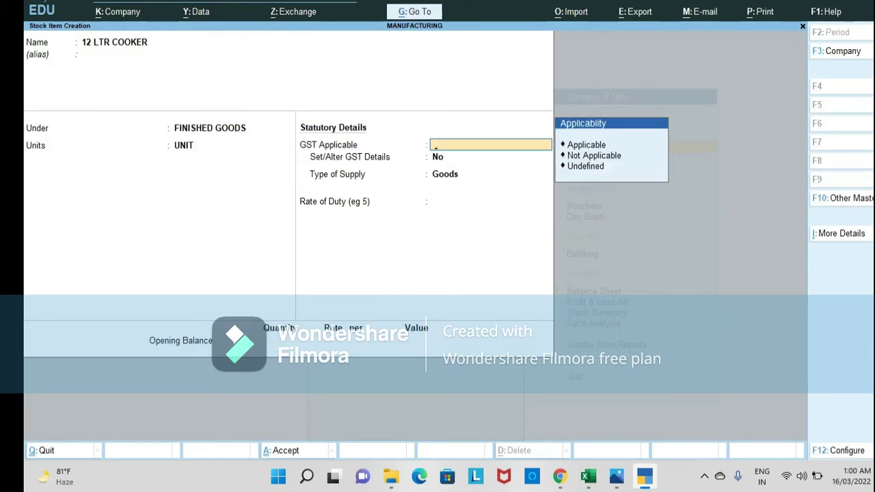
pyautogui.press('Down')
pyautogui.press('Down')
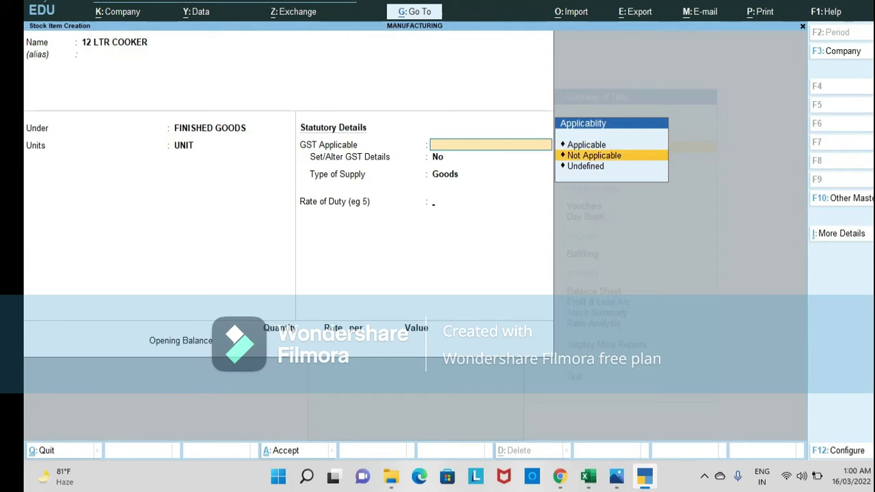
pyautogui.press('Return')
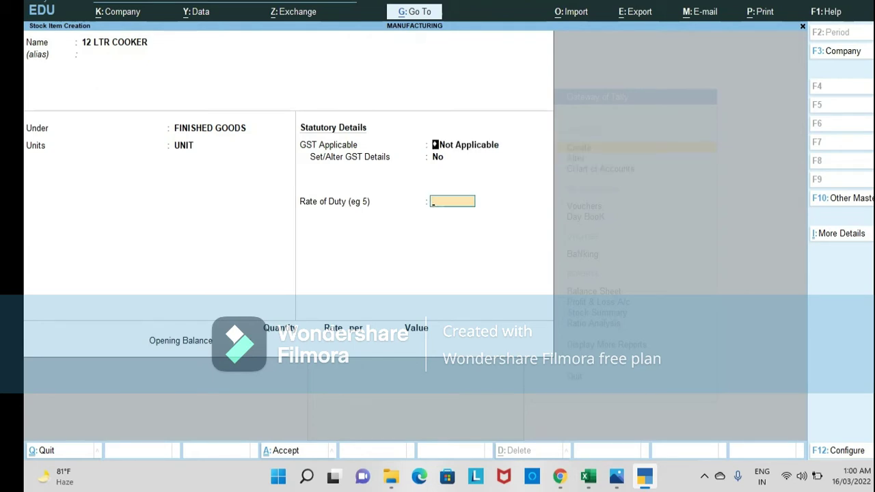
pyautogui.press('BackSpace')
pyautogui.press('BackSpace')
pyautogui.press('BackSpace')
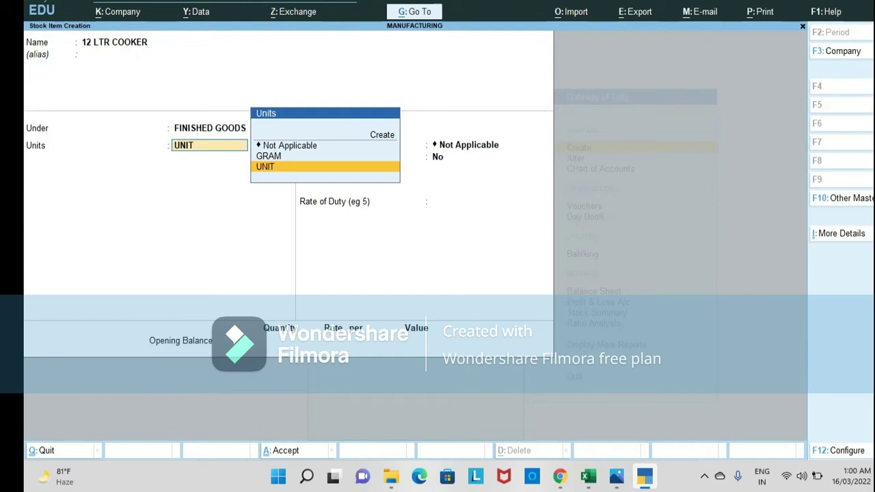
# - Open the additional details of the cooker stock item and expand the list to show more options
pyautogui.hotkey('ctrl', 'i')
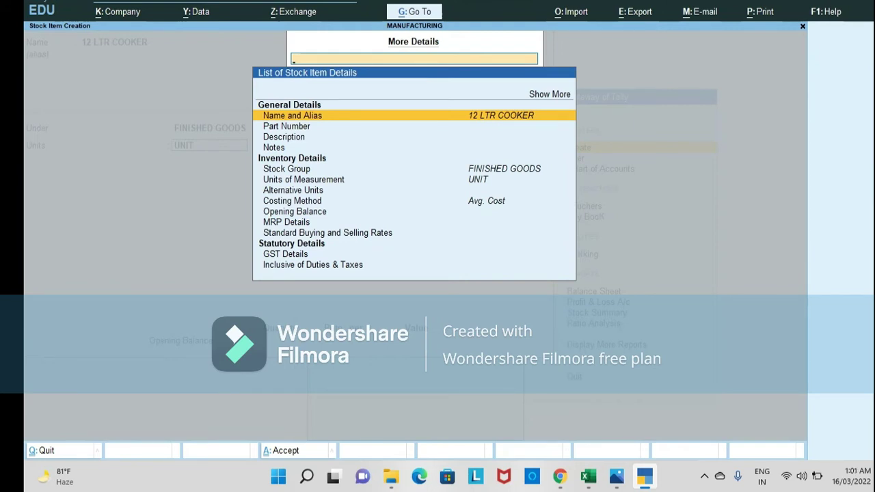
pyautogui.press('Down')
pyautogui.press('Down')
pyautogui.press('Down')
pyautogui.press('Down')
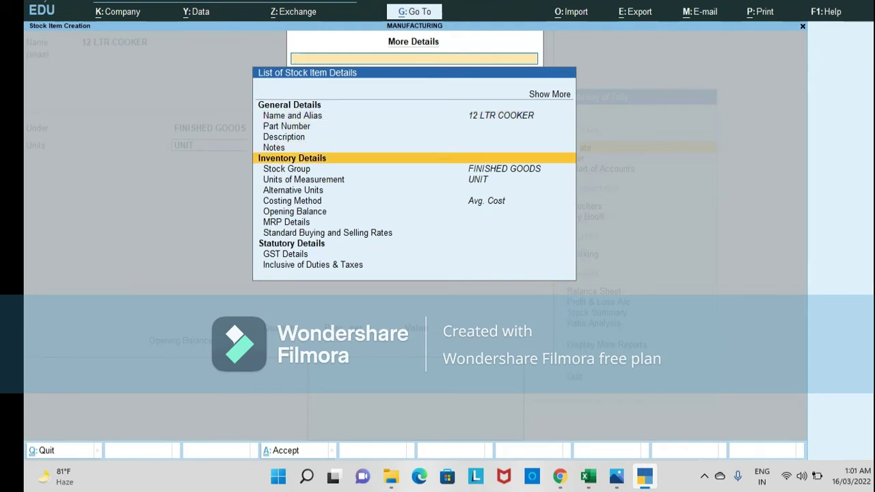
pyautogui.press('Down')
pyautogui.press('Down')
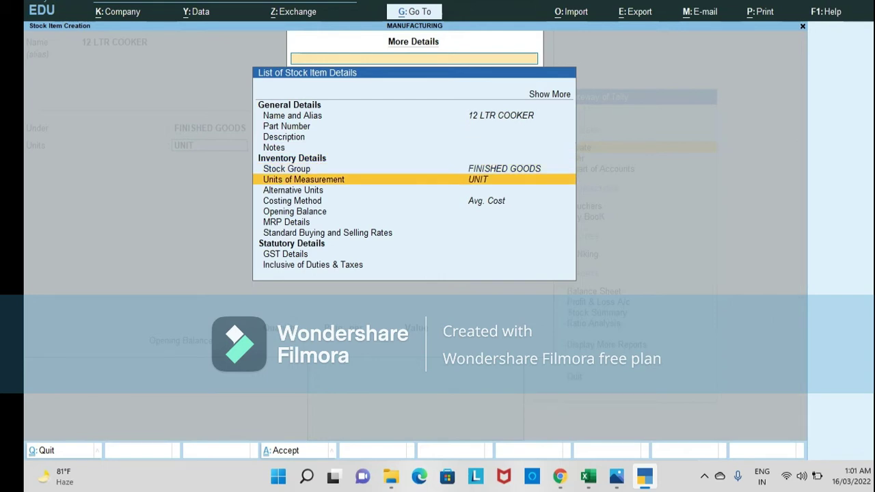
pyautogui.press('Down')
pyautogui.press('Down')
pyautogui.press('Up')
pyautogui.press('Up')
pyautogui.press('Up')
pyautogui.press('Up')
pyautogui.press('Up')
pyautogui.press('Up')
pyautogui.press('Up')
pyautogui.press('Up')
pyautogui.press('Up')
pyautogui.press('Up')
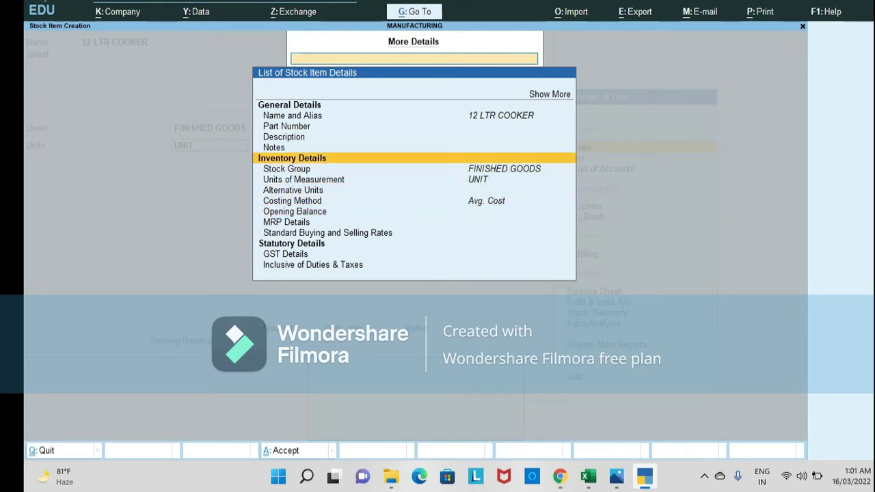
pyautogui.press('Return')
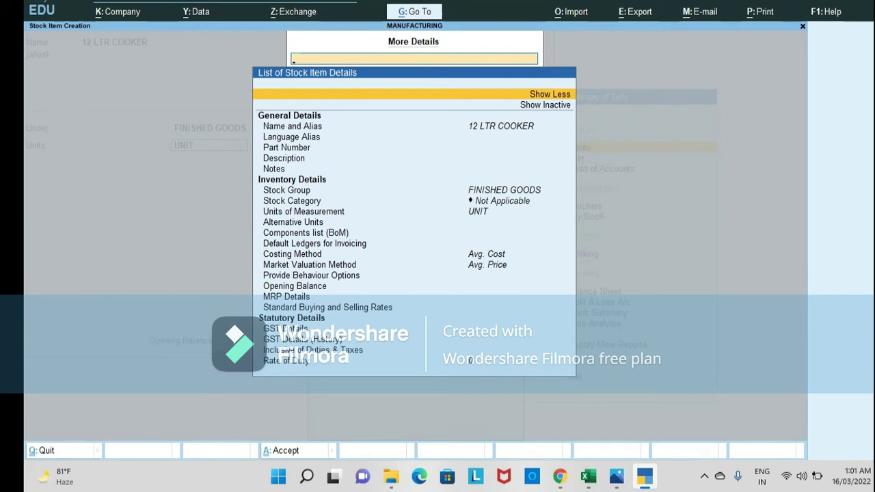
# - Open the cooker's Components list (BoM) and add a bill of materials named 12 LTR
pyautogui.press('Down')
pyautogui.press('Down')
pyautogui.press('Down')
pyautogui.press('Down')
pyautogui.press('Down')
pyautogui.press('Down')
pyautogui.press('Down')
pyautogui.press('Down')
pyautogui.press('Down')
pyautogui.press('Down')
pyautogui.press('Down')
pyautogui.press('Down')
pyautogui.press('Down')
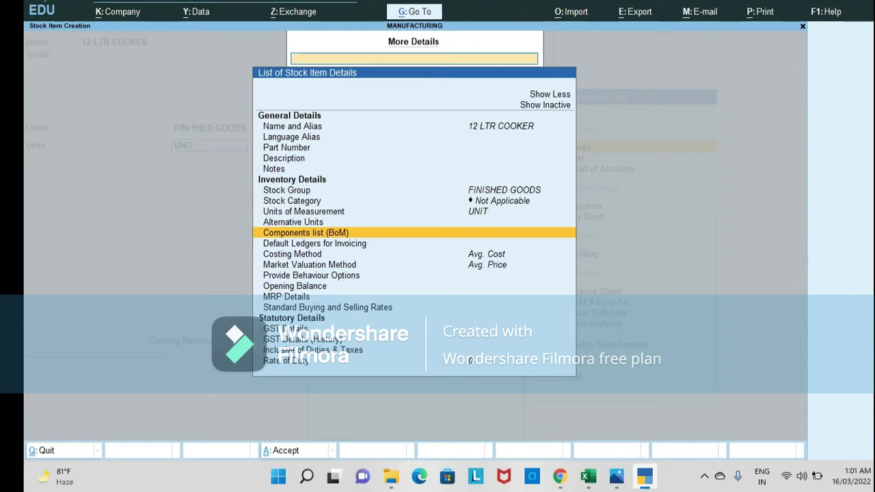
pyautogui.press('Return')
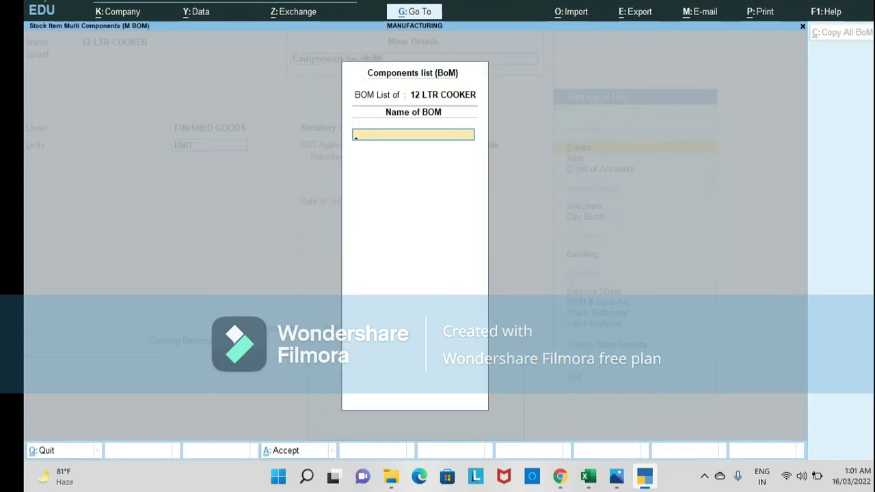
pyautogui.write('12 LTR')
pyautogui.press('Return')
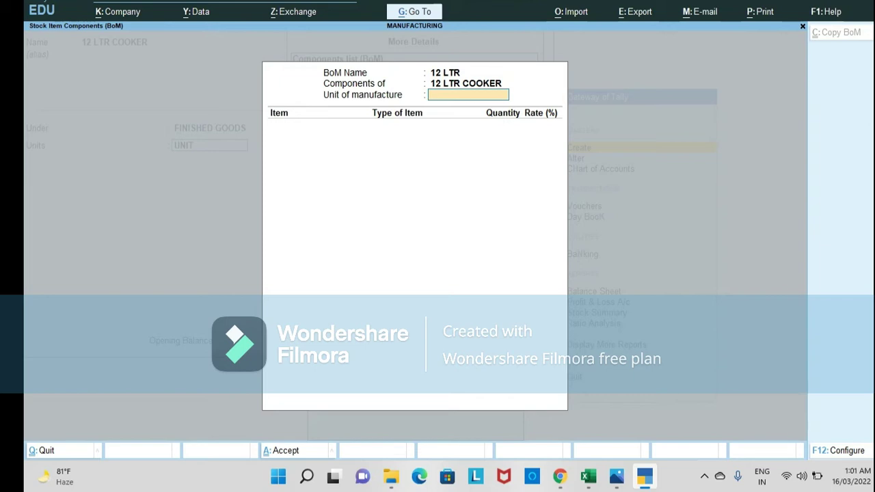
# - Set the unit of manufacture to 1 and add BOTTOM PLATE -12 LTR from the Excel list as a Component with quantity 1
pyautogui.write('1')
pyautogui.press('Return')
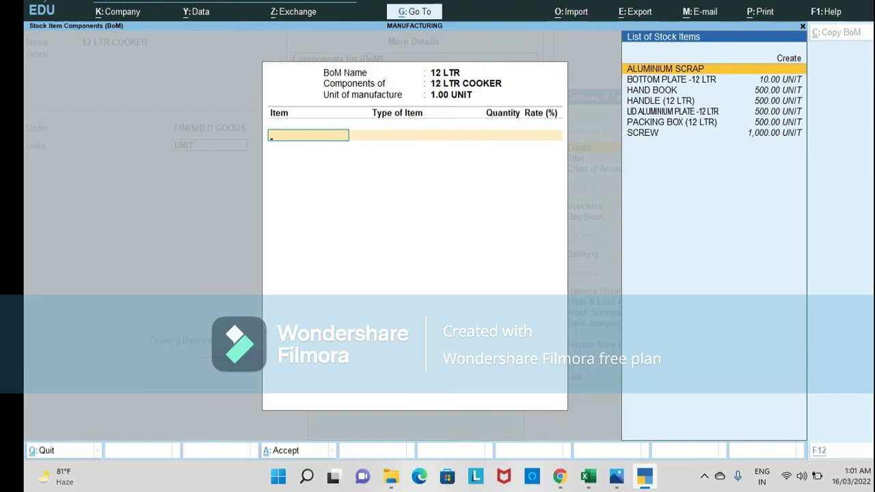
pyautogui.hotkey('alt', 'Tab')
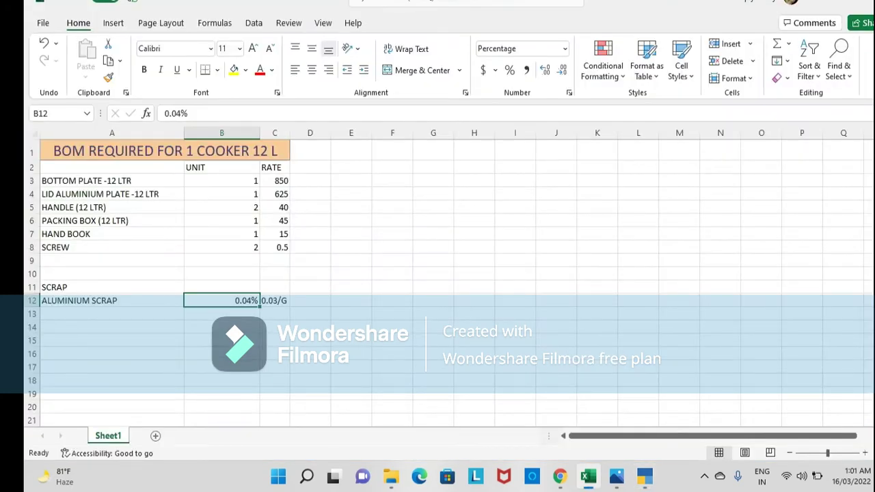
pyautogui.click(110, 180)
pyautogui.hotkey('alt', 'Tab')
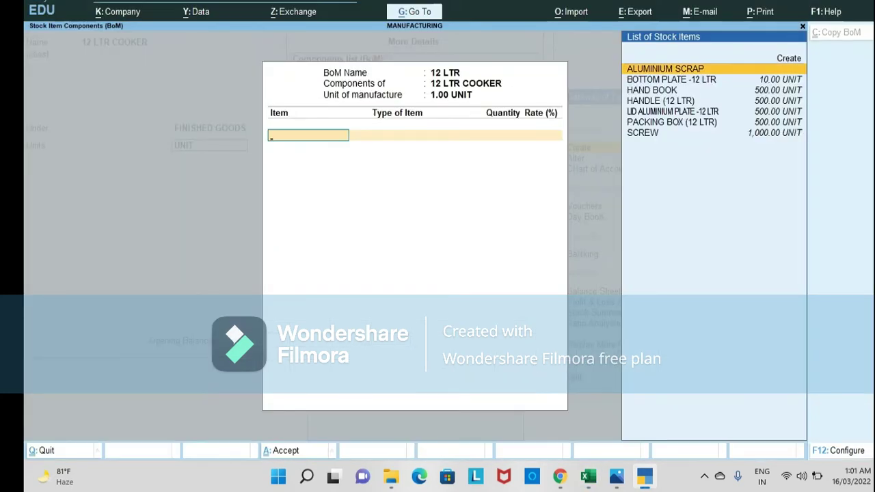
pyautogui.press('Down')
pyautogui.press('Return')
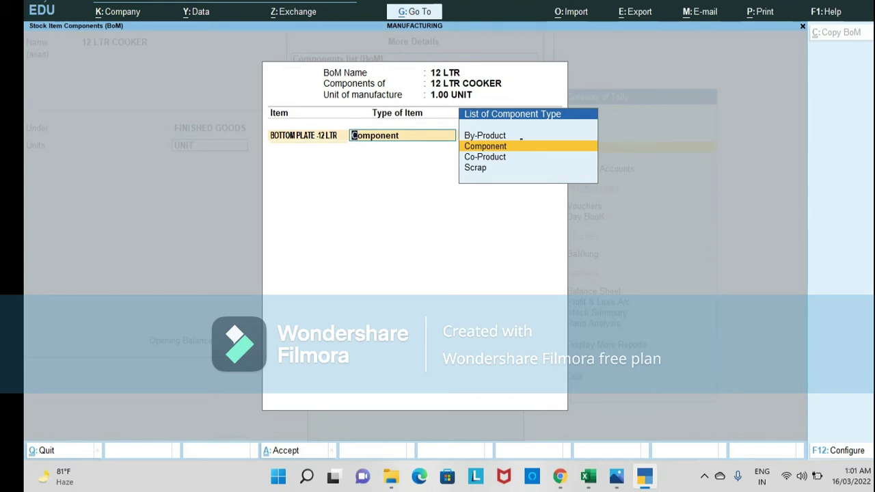
pyautogui.press('Return')
pyautogui.write('1')
pyautogui.press('Return')
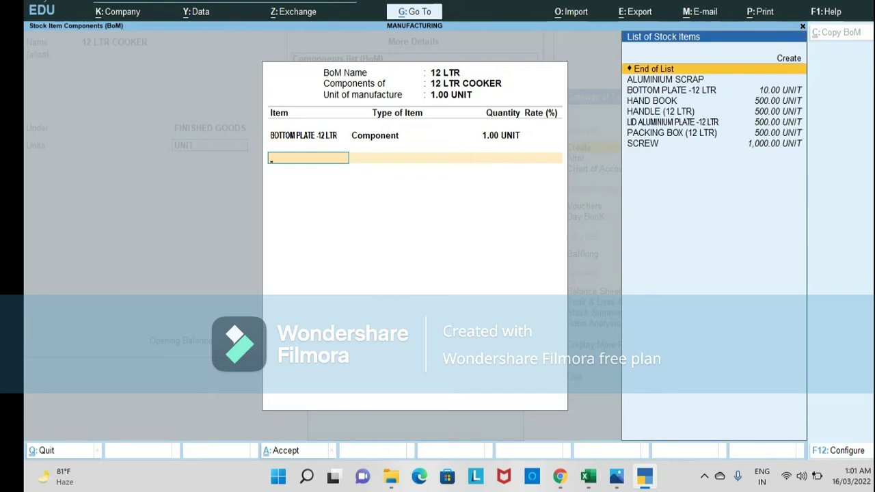
# - Add LID ALUMINIUM PLATE -12 LTR to the bill of materials as a Component with quantity 1, following the Excel list
pyautogui.hotkey('alt', 'Tab')
pyautogui.press('Down')
pyautogui.hotkey('alt', 'Tab')
pyautogui.press('Down')
pyautogui.press('Down')
pyautogui.press('Down')
pyautogui.press('Down')
pyautogui.press('Down')
pyautogui.press('Return')
pyautogui.press('Return')
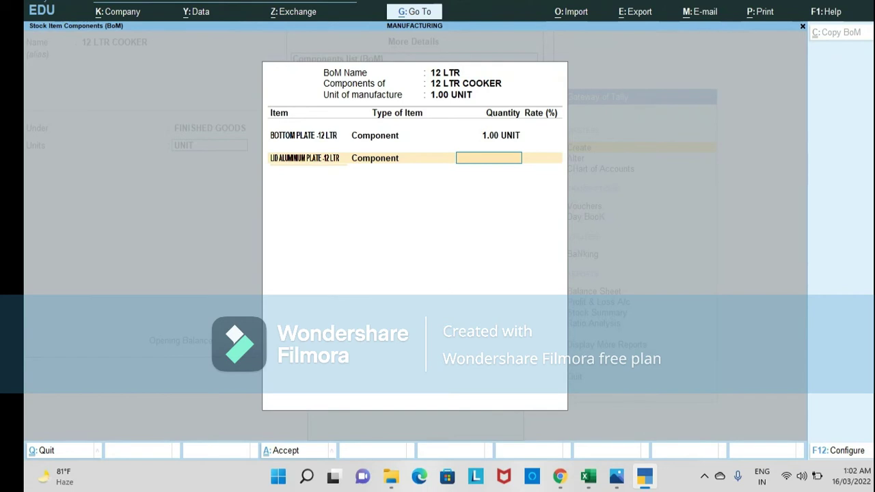
pyautogui.hotkey('alt', 'Tab')
pyautogui.hotkey('alt', 'Tab')
pyautogui.write('1')
pyautogui.press('Return')
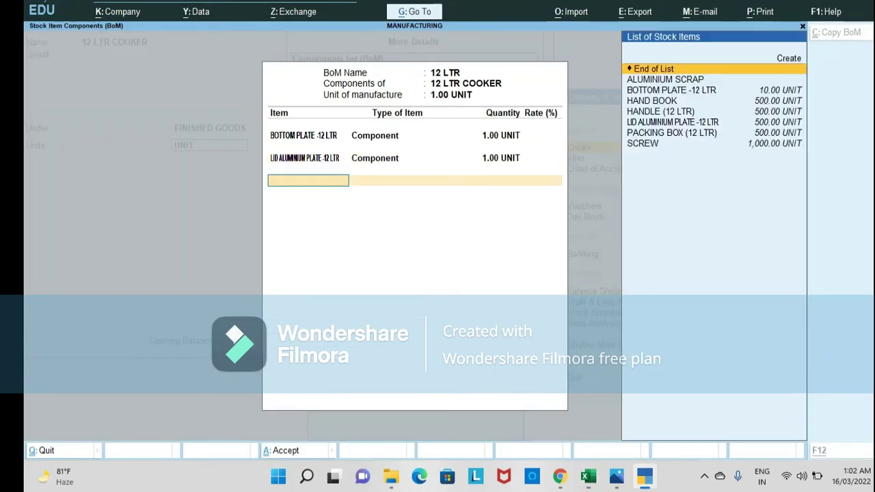
# - Add HANDLE (12 LTR) to the bill of materials as a Component with quantity 2, following the Excel list
pyautogui.hotkey('alt', 'Tab')
pyautogui.press('Down')
pyautogui.hotkey('alt', 'Tab')
pyautogui.press('Down')
pyautogui.press('Down')
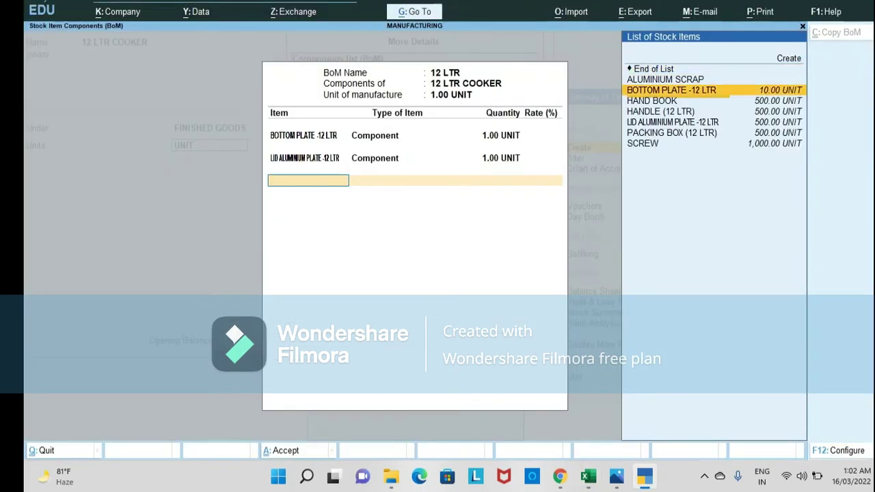
pyautogui.press('Down')
pyautogui.press('Down')
pyautogui.press('Return')
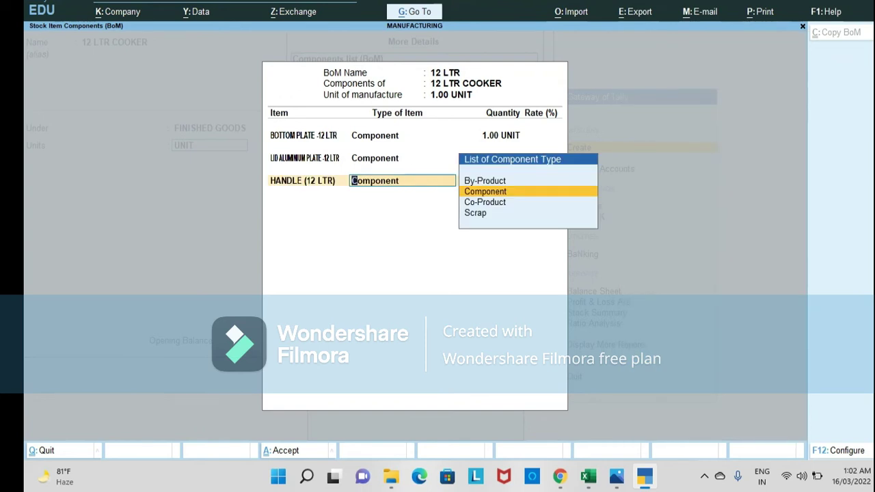
pyautogui.press('Return')
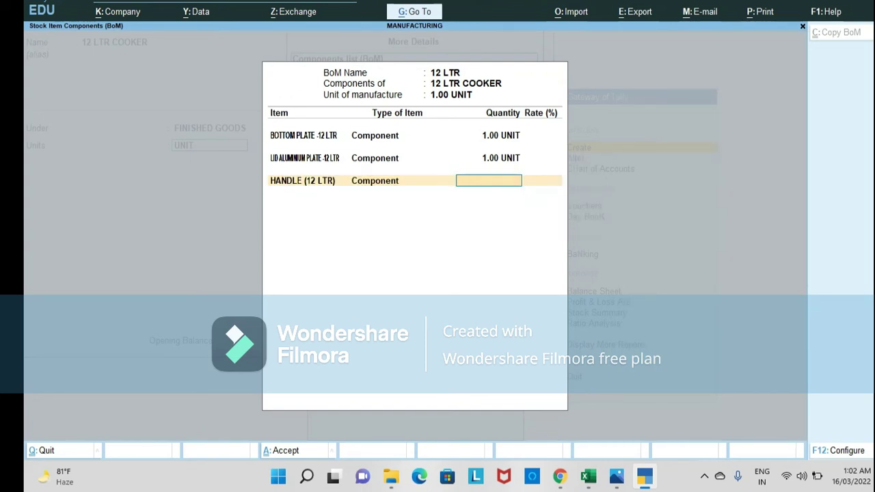
pyautogui.write('2')
pyautogui.press('Return')
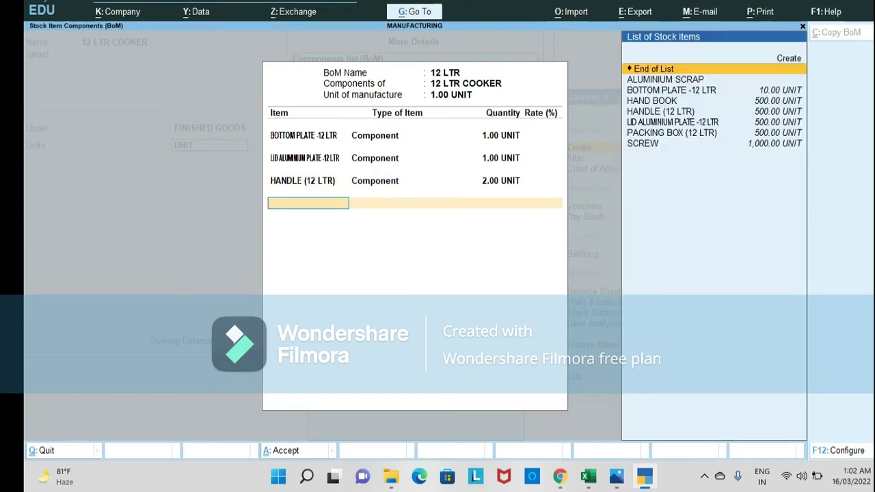
# - Add PACKING BOX (12 LTR) to the bill of materials as a Component with quantity 1, following the Excel list
pyautogui.hotkey('alt', 'Tab')
pyautogui.press('Down')
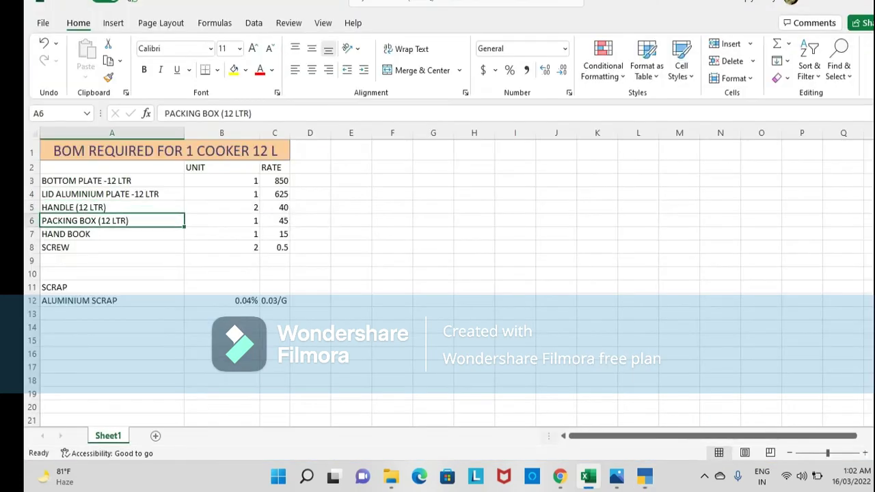
pyautogui.hotkey('alt', 'Tab')
pyautogui.press('Down')
pyautogui.press('Down')
pyautogui.press('Down')
pyautogui.press('Down')
pyautogui.press('Down')
pyautogui.press('Down')
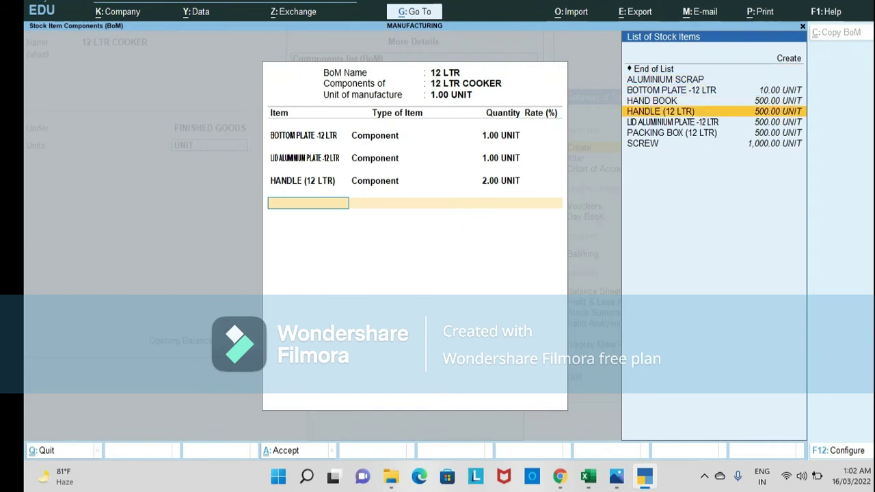
pyautogui.press('Return')
pyautogui.hotkey('alt', 'Tab')
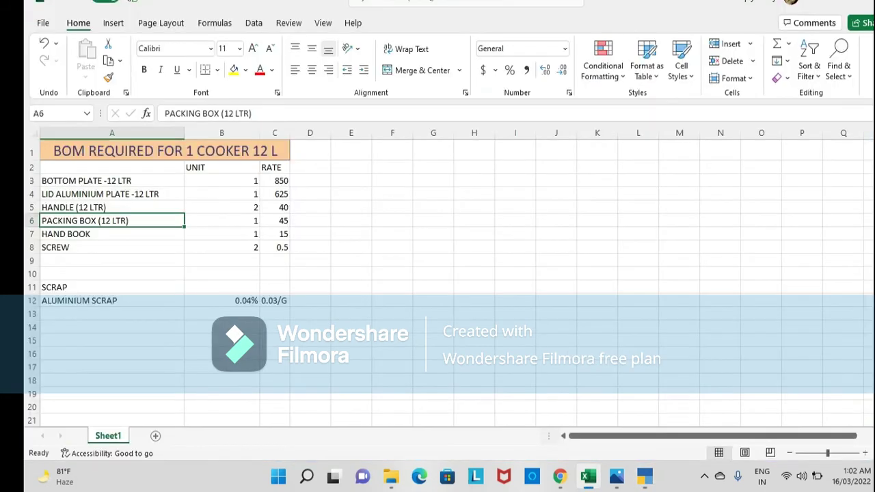
pyautogui.hotkey('alt', 'Tab')
pyautogui.press('Return')
pyautogui.write('1')
pyautogui.press('Return')
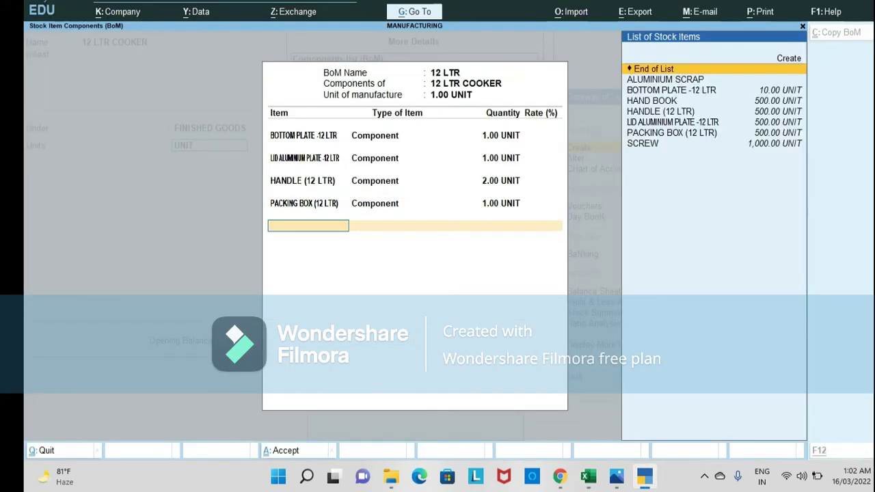
# - Add HAND BOOK to the bill of materials as a Component with quantity 1, following the Excel list
pyautogui.hotkey('alt', 'Tab')
pyautogui.press('Down')
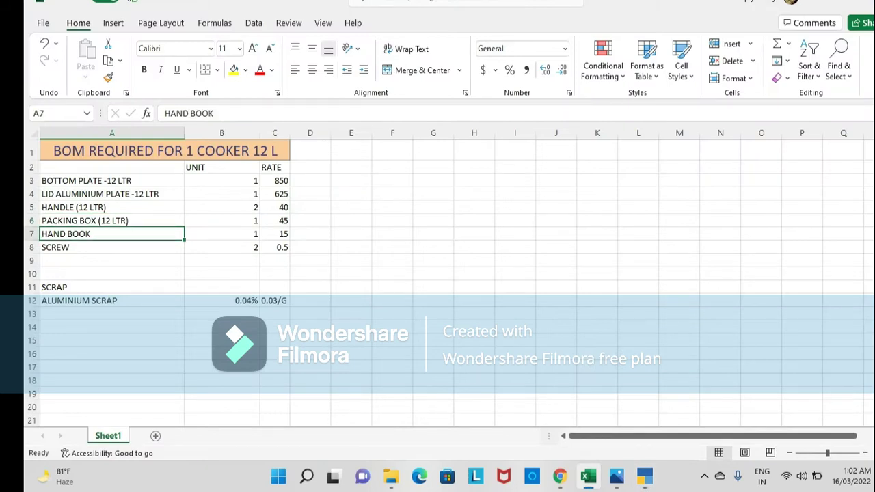
pyautogui.hotkey('alt', 'Tab')
pyautogui.press('Down')
pyautogui.press('Down')
pyautogui.press('Down')
pyautogui.press('Return')
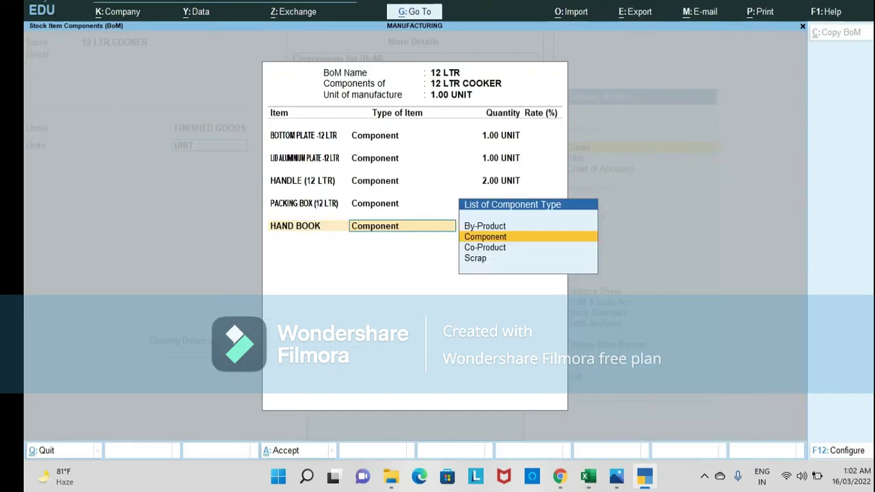
pyautogui.press('1')
pyautogui.press('Return')
pyautogui.write('1')
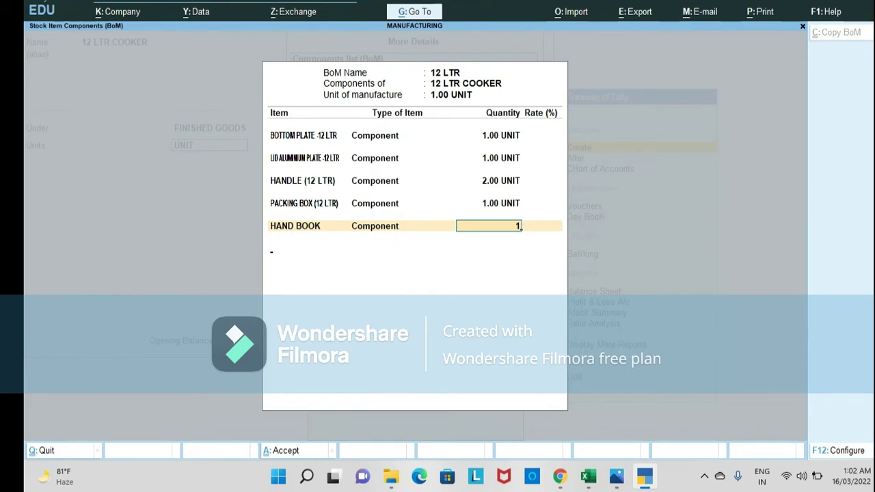
pyautogui.press('Return')
# - Add SCREW to the bill of materials as a Component with quantity 2, checking the quantity in Excel
pyautogui.press('Down')
pyautogui.press('Down')
pyautogui.press('Down')
pyautogui.press('Down')
pyautogui.press('Down')
pyautogui.press('Down')
pyautogui.press('Down')
pyautogui.press('Return')
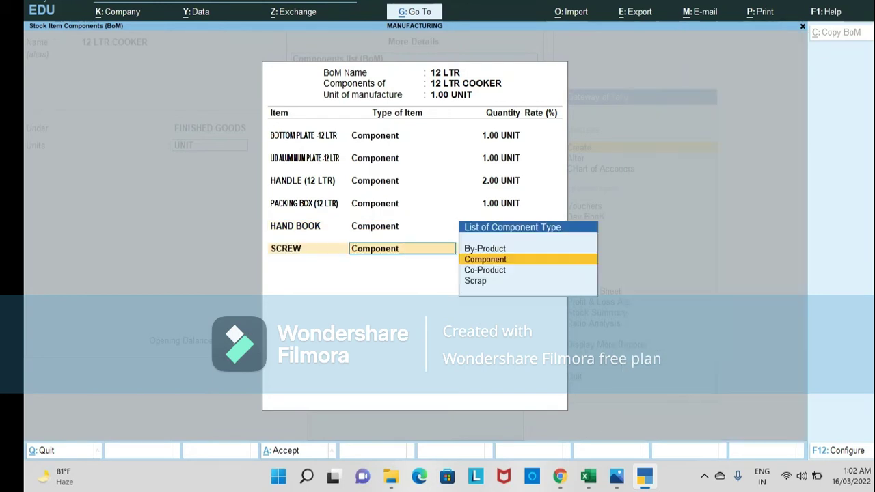
pyautogui.hotkey('alt', 'Tab')
pyautogui.hotkey('alt', 'Tab')
pyautogui.press('Return')
pyautogui.write('2')
pyautogui.press('Return')
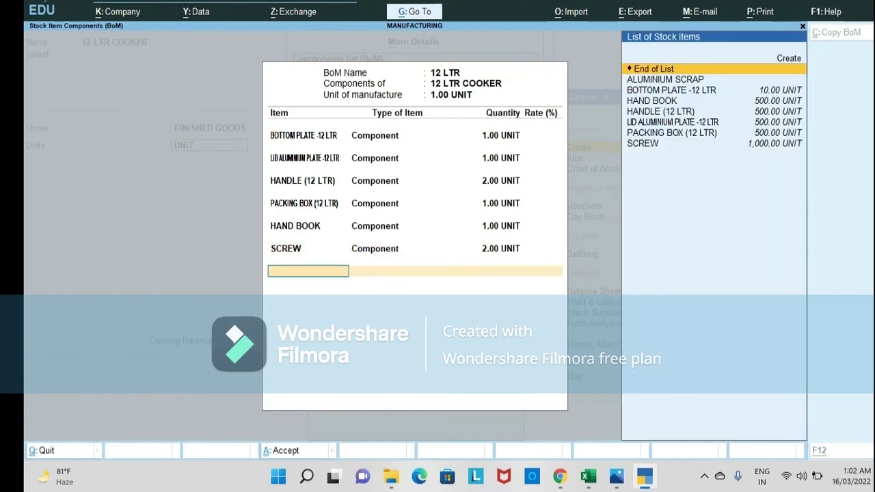
# - Check the Excel list and add ALUMINIUM SCRAP to the bill of materials with the item type Scrap
pyautogui.hotkey('alt', 'Tab')
pyautogui.hotkey('alt', 'Tab')
pyautogui.press('Down')
pyautogui.press('Down')
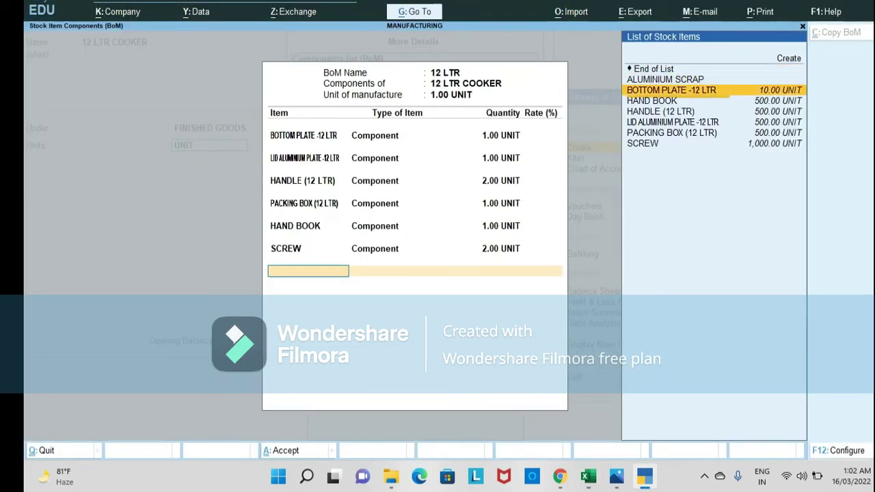
pyautogui.press('Up')
pyautogui.press('Return')
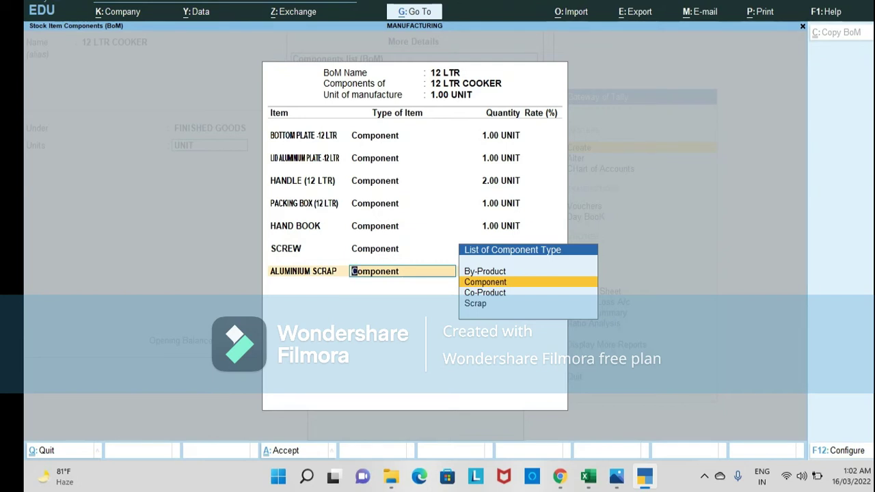
pyautogui.press('Down')
pyautogui.press('Down')
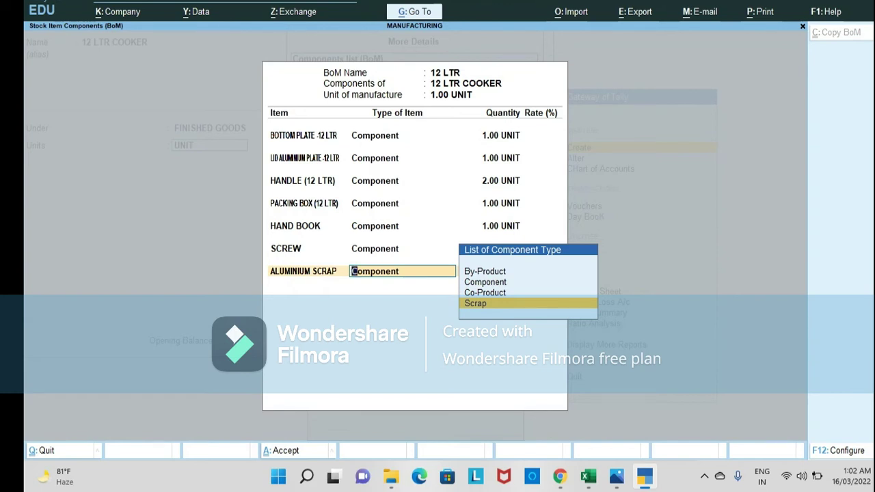
pyautogui.press('Return')
# - Set the aluminium scrap's quantity to 1 gram and its rate to 0.04%, as given in the Excel list
pyautogui.write('1')
pyautogui.press('Return')
pyautogui.hotkey('alt', 'Tab')
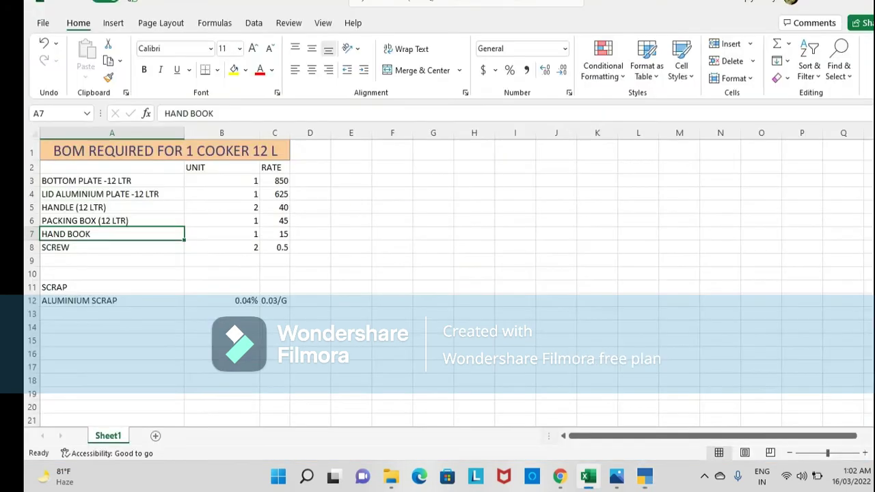
pyautogui.hotkey('alt', 'Tab')
pyautogui.write('0.04')
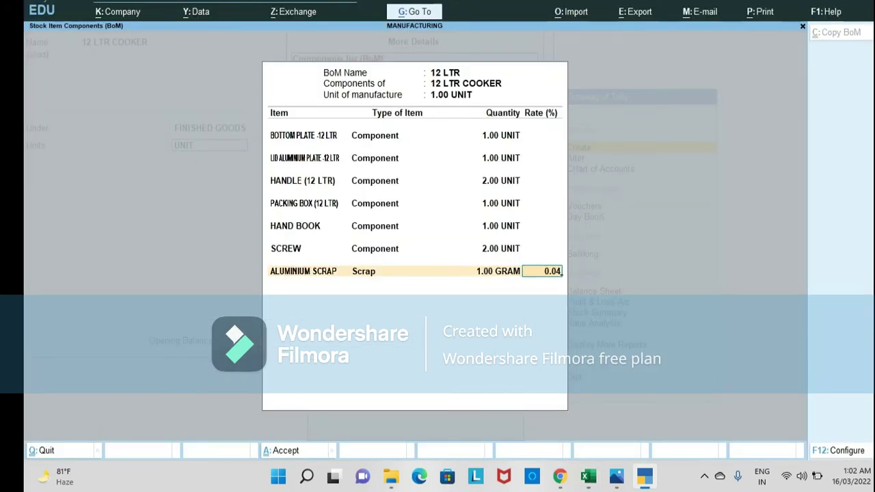
pyautogui.press('Return')
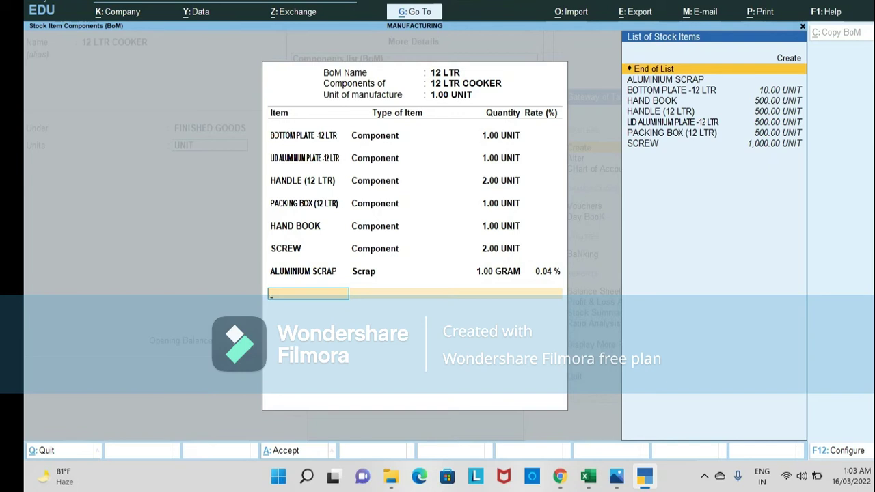
# - Finish the component list and save the 12 LTR COOKER stock item without an opening balance
pyautogui.press('Return')
pyautogui.press('Return')
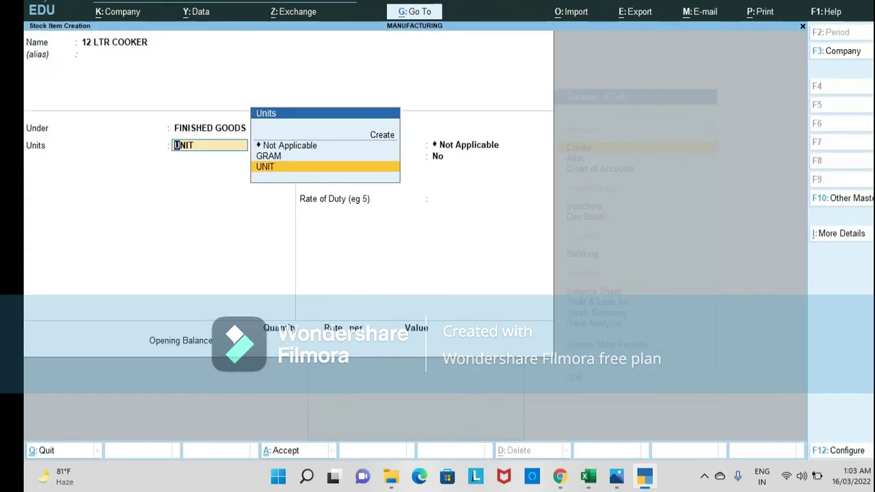
pyautogui.press('Return')
pyautogui.press('Return')
pyautogui.press('Return')
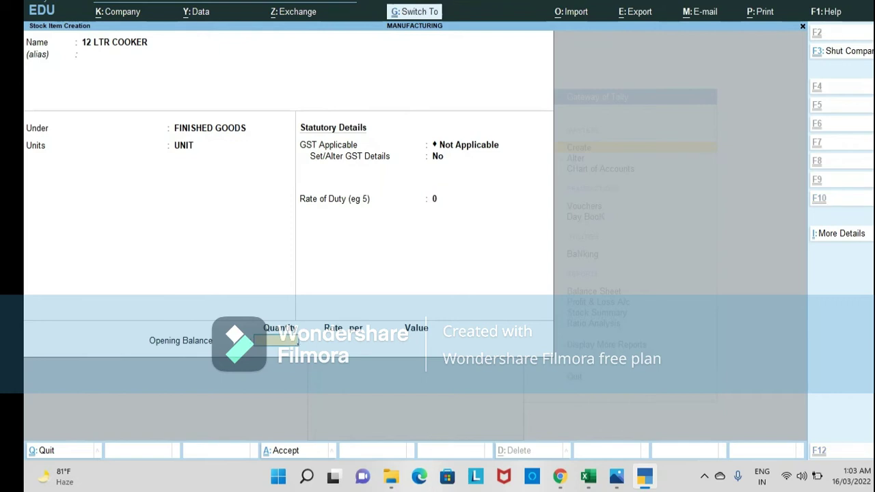
pyautogui.hotkey('ctrl', 'a')
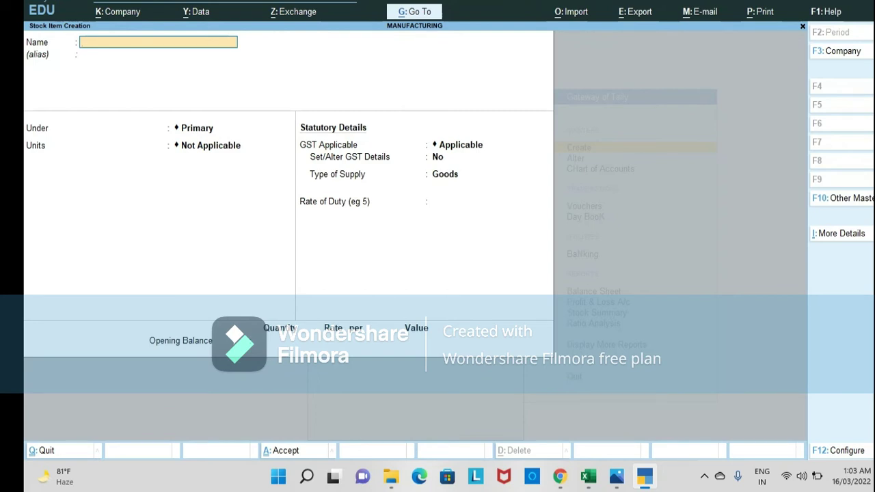
# - Quit the blank stock item creation form and return to the Gateway of Tally
pyautogui.hotkey('alt', 'Tab')
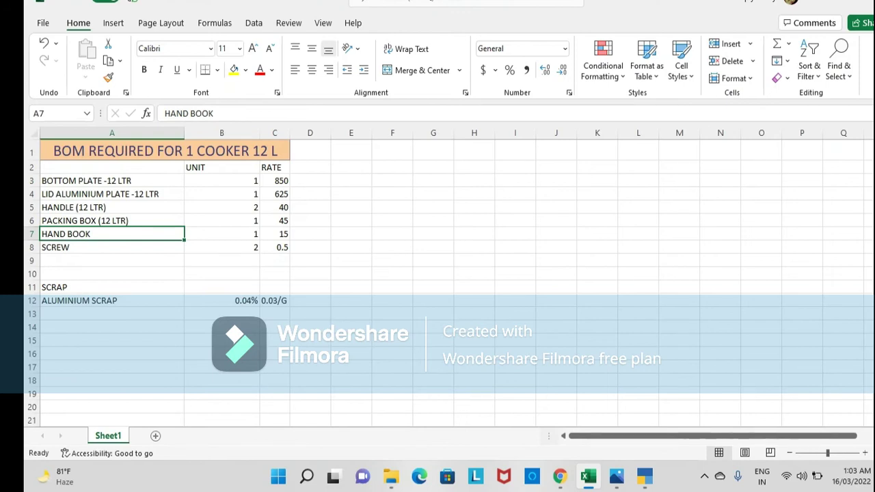
pyautogui.hotkey('alt', 'Tab')
pyautogui.press('Escape')
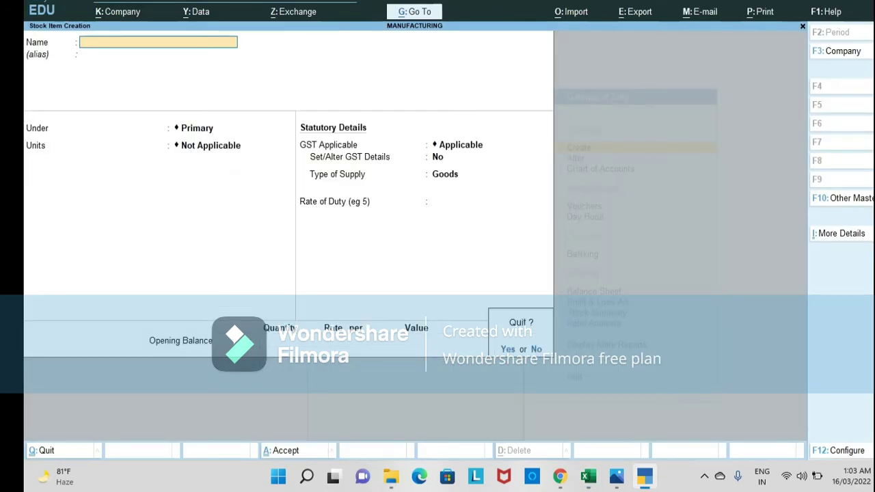
pyautogui.press('y')
pyautogui.press('Escape')
pyautogui.press('Escape')
pyautogui.press('n')
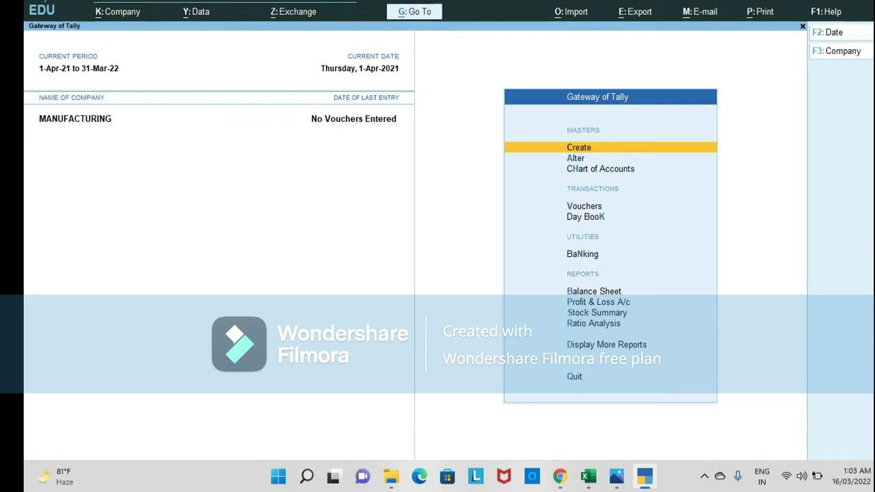
# - Open the MANUFACTURING voucher type for alteration
pyautogui.press('Down')
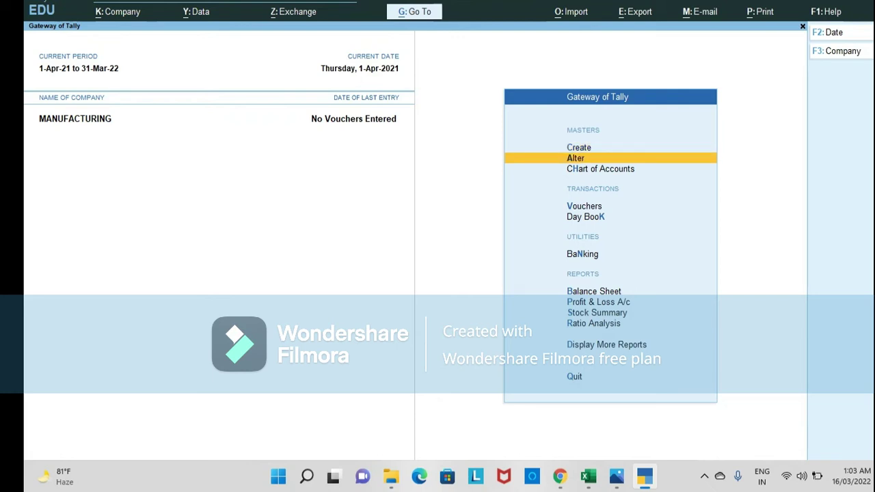
pyautogui.press('Return')
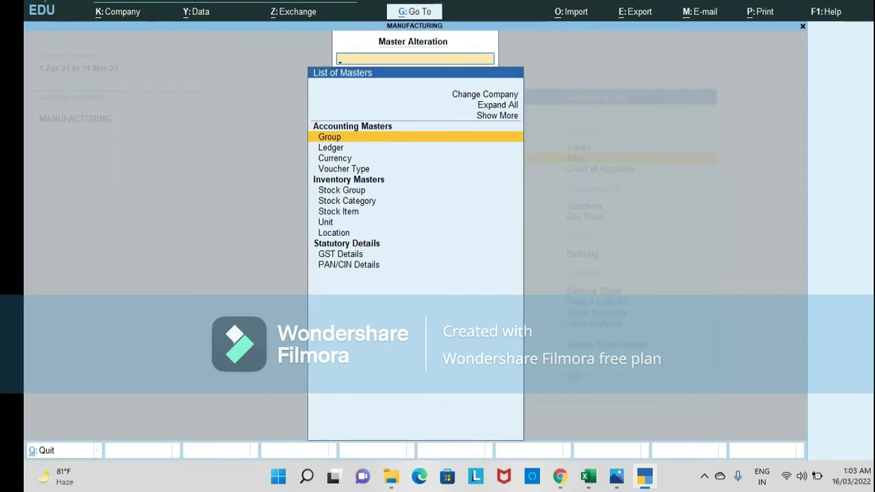
pyautogui.press('Down')
pyautogui.press('Down')
pyautogui.press('Down')
pyautogui.press('Down')
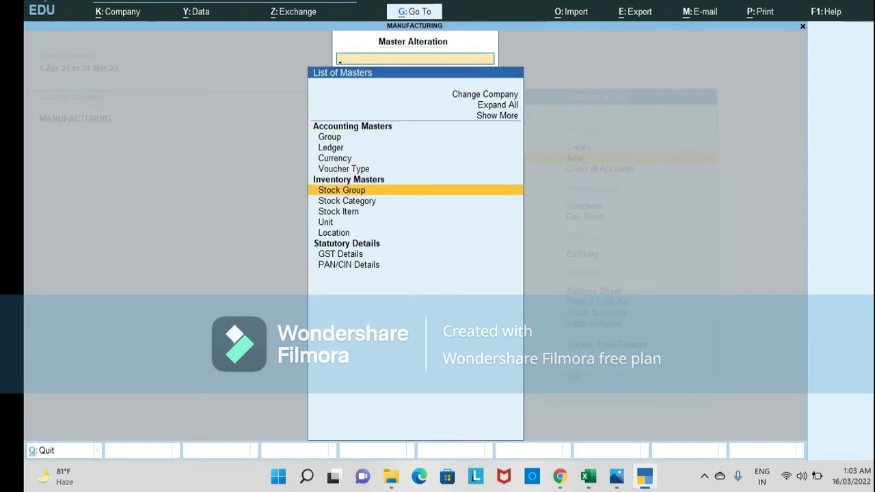
pyautogui.press('Down')
pyautogui.press('Up')
pyautogui.press('Up')
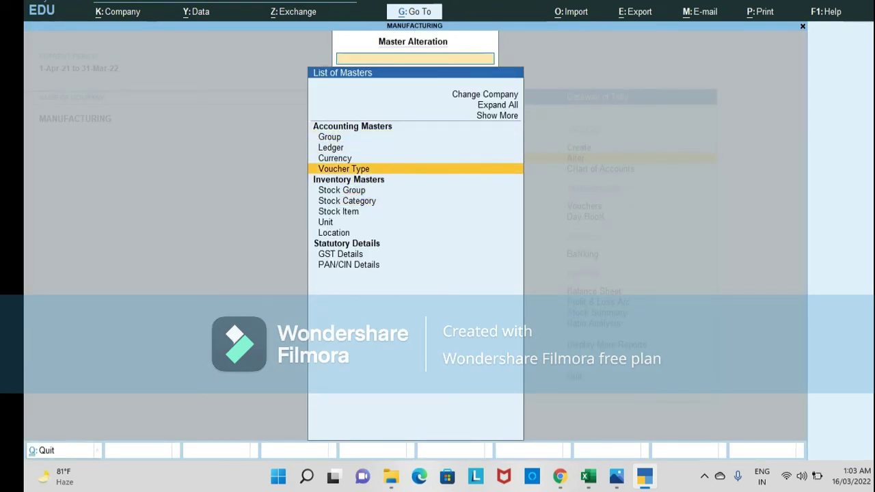
pyautogui.press('Return')
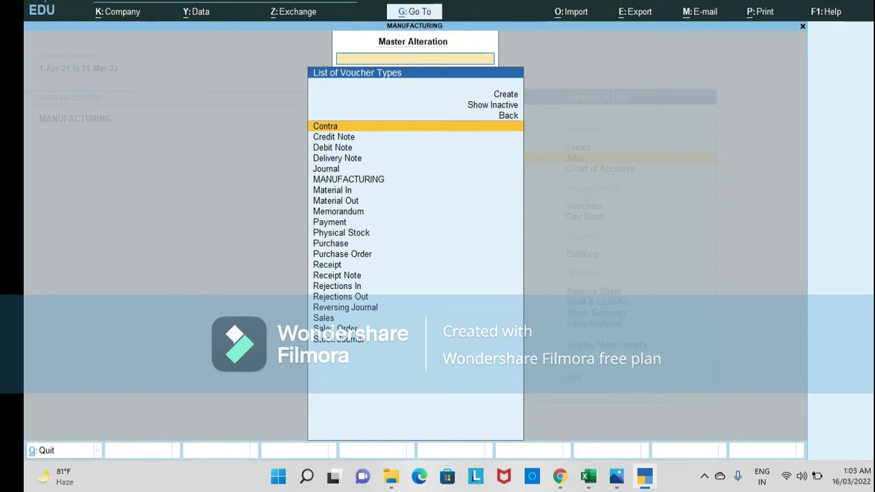
pyautogui.write('MANU')
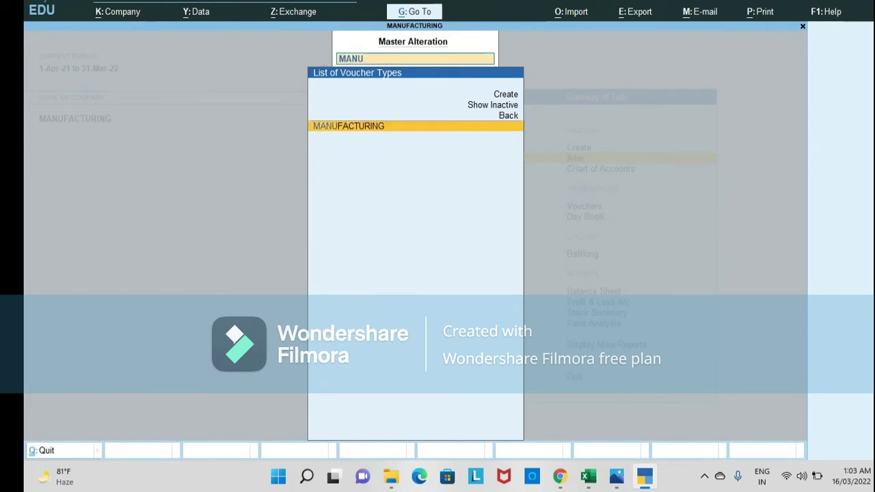
pyautogui.press('Return')
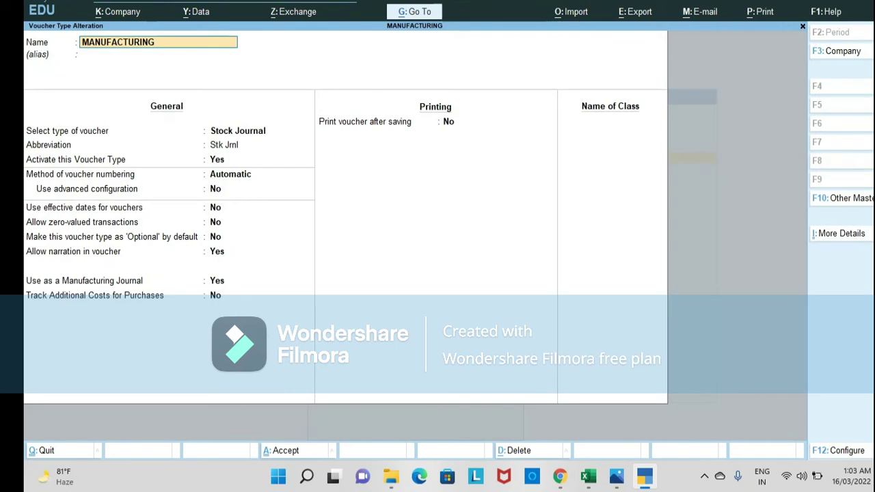
# - Check the MANUFACTURING voucher type's settings, including its use as a manufacturing journal, and accept them
pyautogui.press('Return')
pyautogui.press('Return')
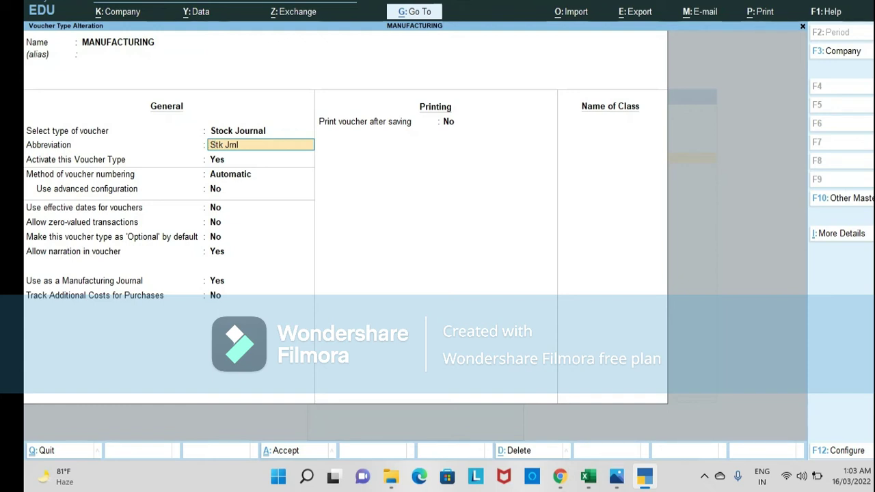
pyautogui.press('Return')
pyautogui.press('Return')
pyautogui.press('Return')
pyautogui.press('Return')
pyautogui.press('Return')
pyautogui.press('Return')
pyautogui.press('Return')
pyautogui.press('Return')
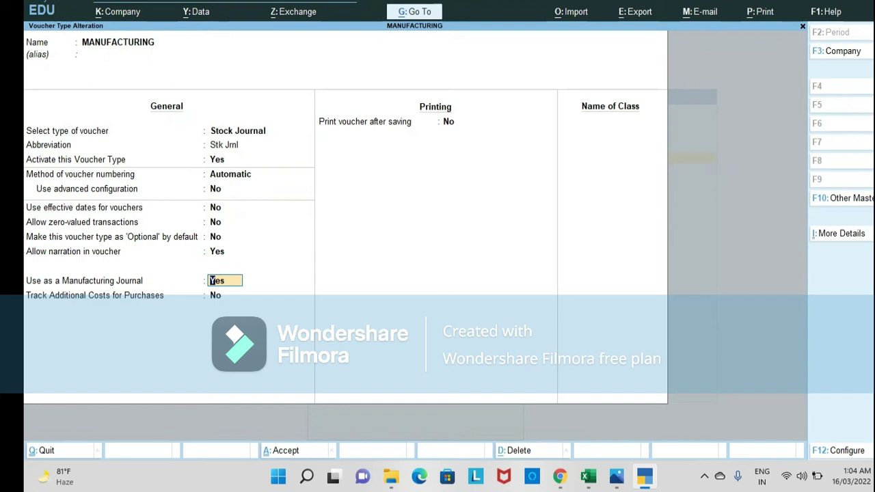
pyautogui.press('Return')
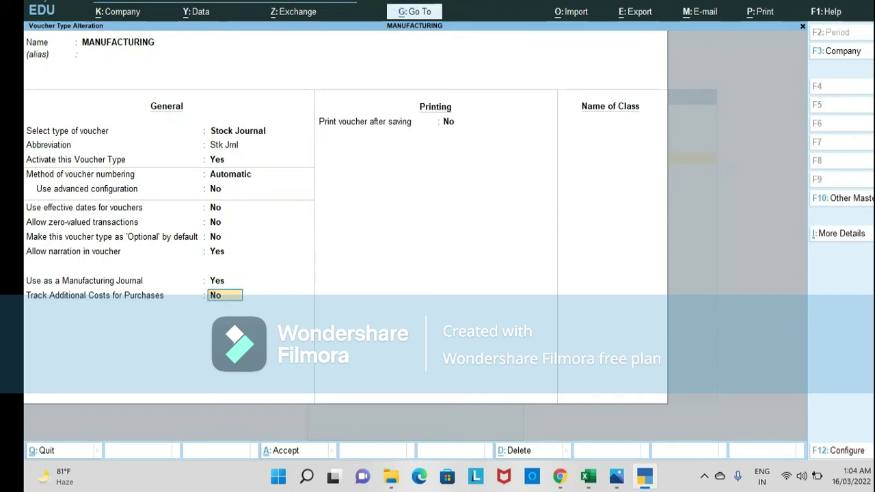
pyautogui.press('ctrl')
pyautogui.hotkey('ctrl', 'a')
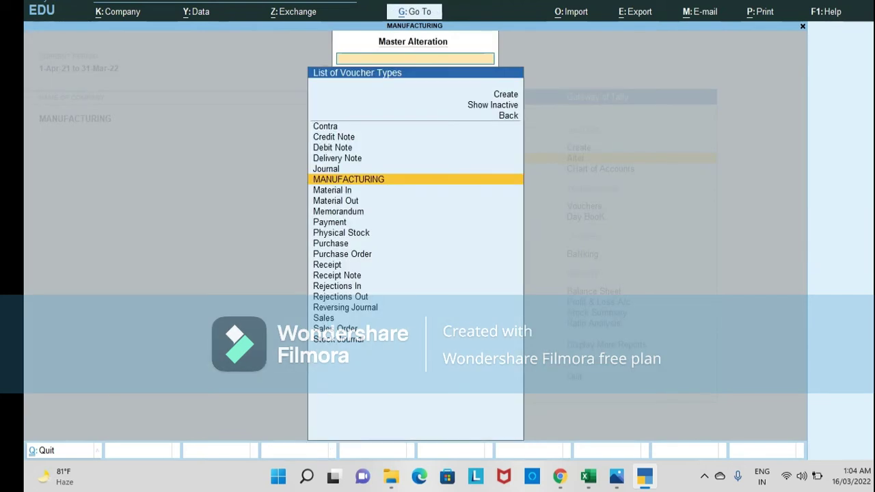
# - Leave the master alteration and open voucher entry from the Gateway of Tally
pyautogui.press('Escape')
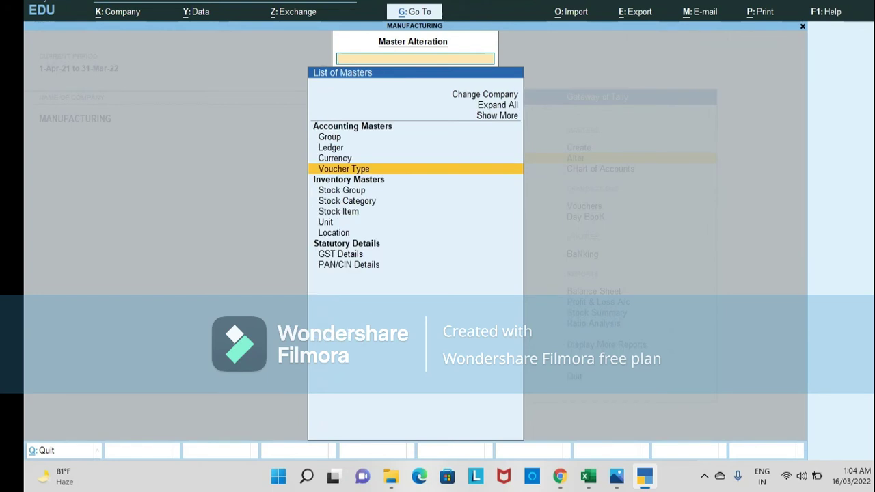
pyautogui.press('Escape')
pyautogui.press('Escape')
pyautogui.press('Escape')
pyautogui.press('Down')
pyautogui.press('Down')
pyautogui.press('Down')
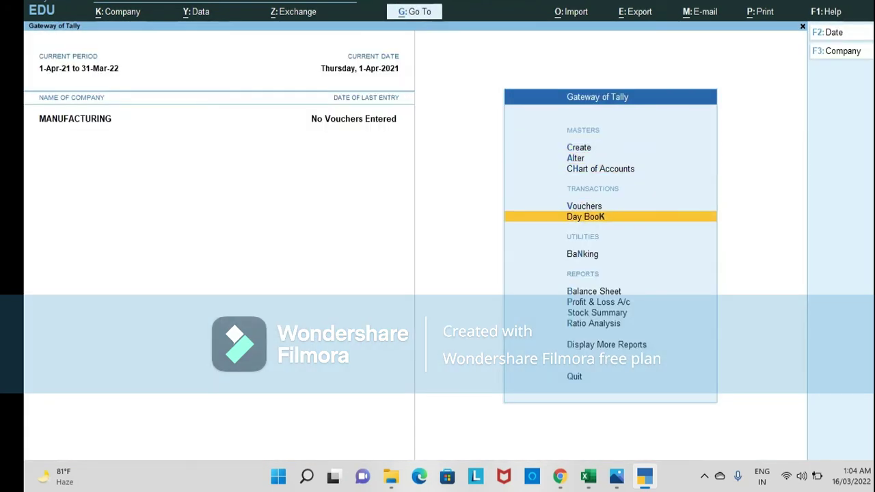
pyautogui.press('Up')
pyautogui.press('Return')
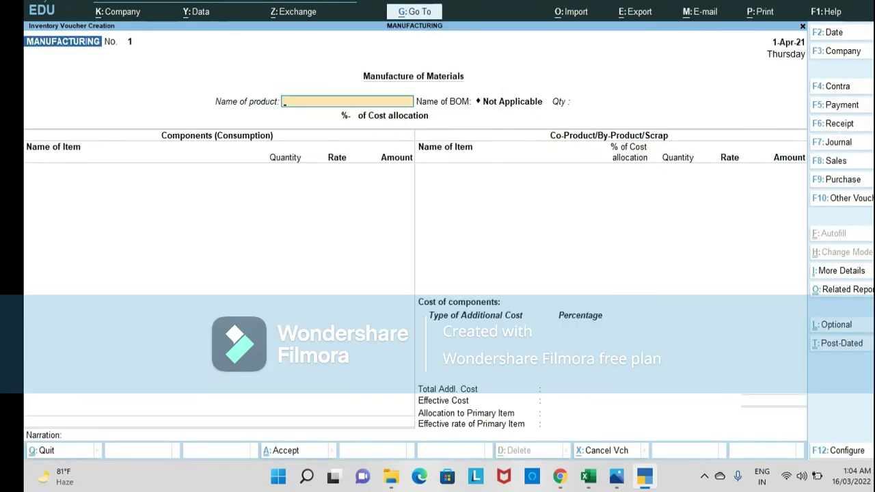
# - Choose MANUFACTURING as the stock journal voucher type
pyautogui.press('alt')
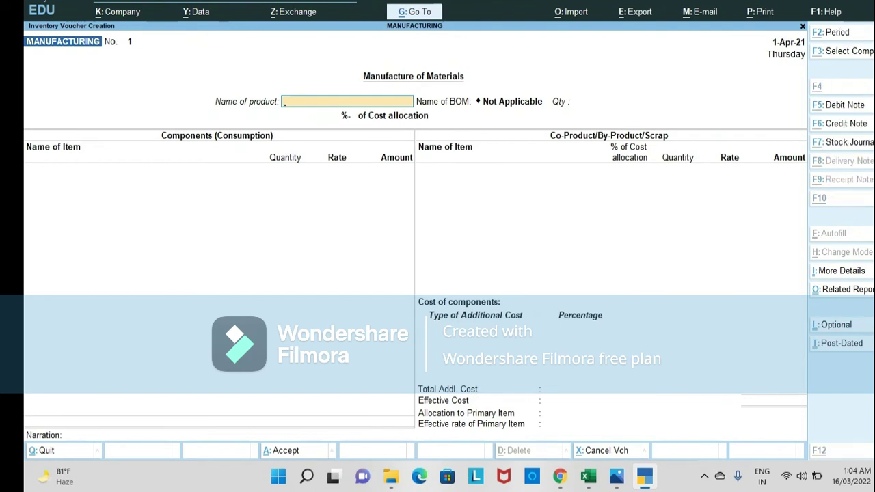
pyautogui.press('alt')
pyautogui.hotkey('alt', 'F7')
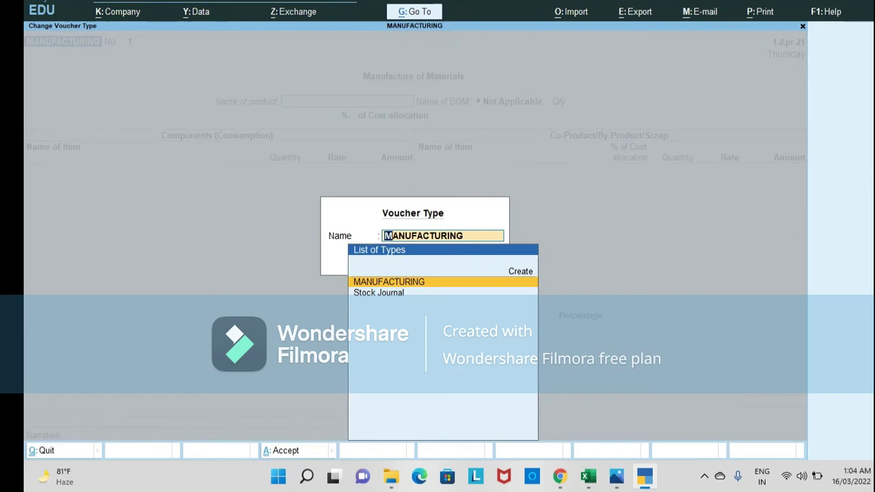
pyautogui.press('Down')
pyautogui.press('Up')
pyautogui.press('Return')
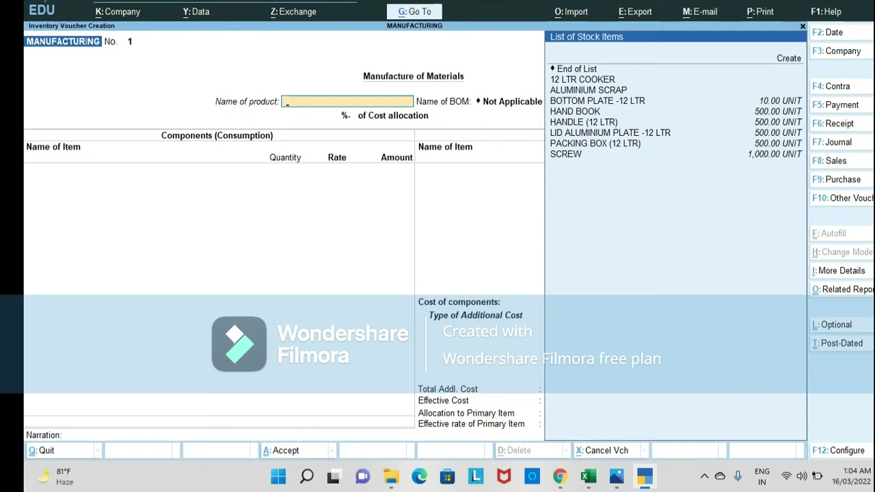
# - Select 12 LTR COOKER as the product to manufacture with a quantity of 300 units
pyautogui.press('Down')
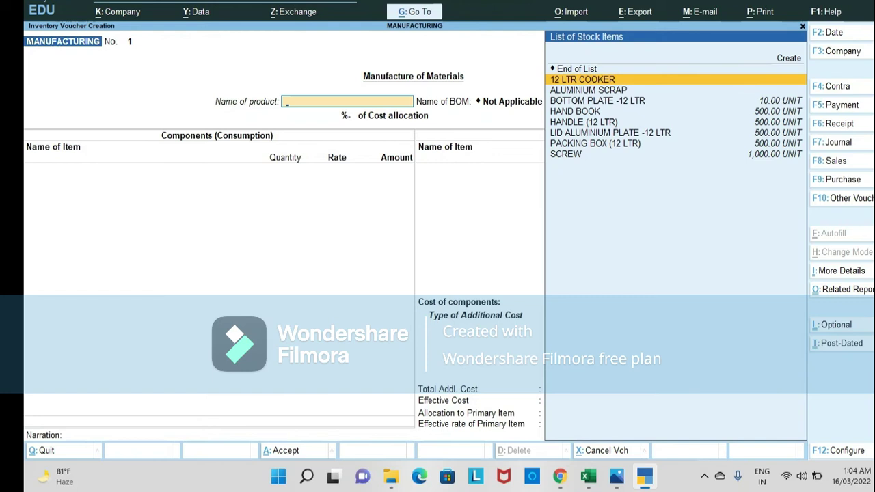
pyautogui.press('Return')
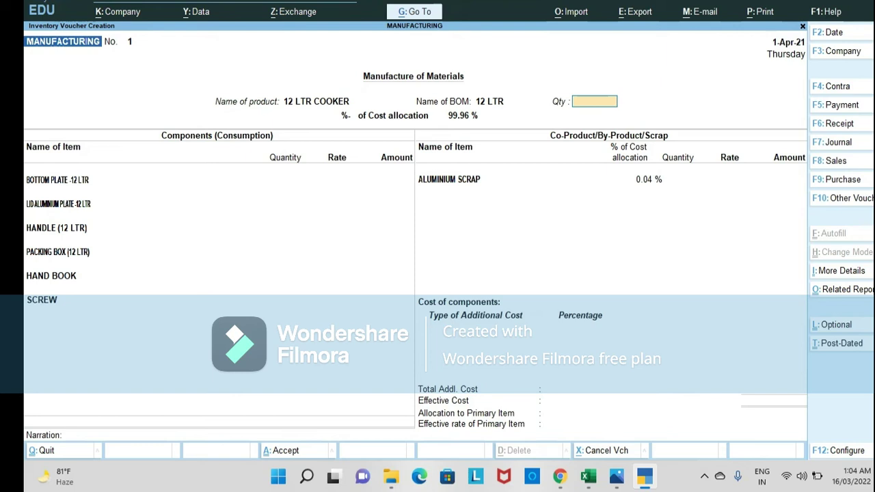
pyautogui.write('300')
pyautogui.press('Return')
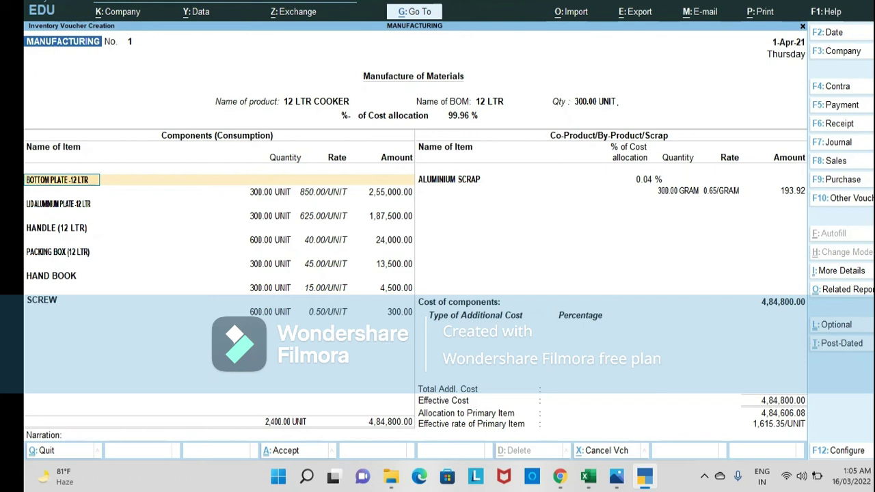
# - Accept the filled-in component and ALUMINIUM SCRAP lines and go to the additional cost entries
pyautogui.press('Return')
pyautogui.press('Return')
pyautogui.press('Return')
pyautogui.press('Return')
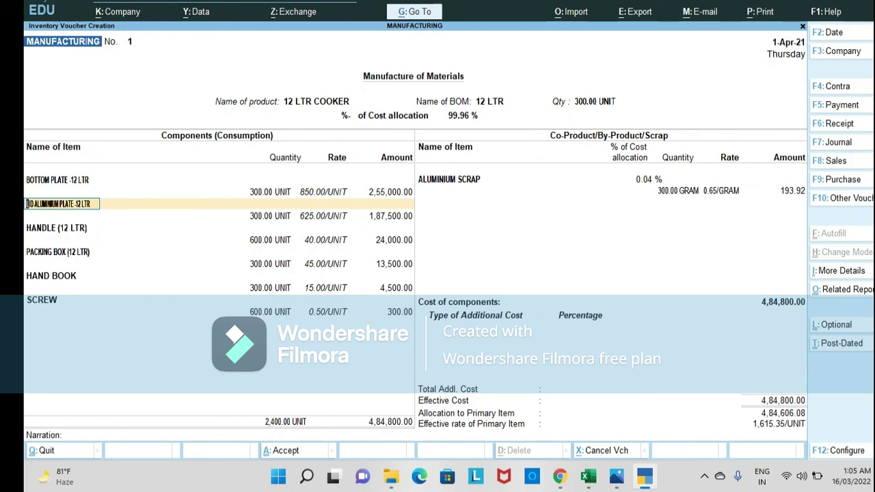
pyautogui.click(678, 191)
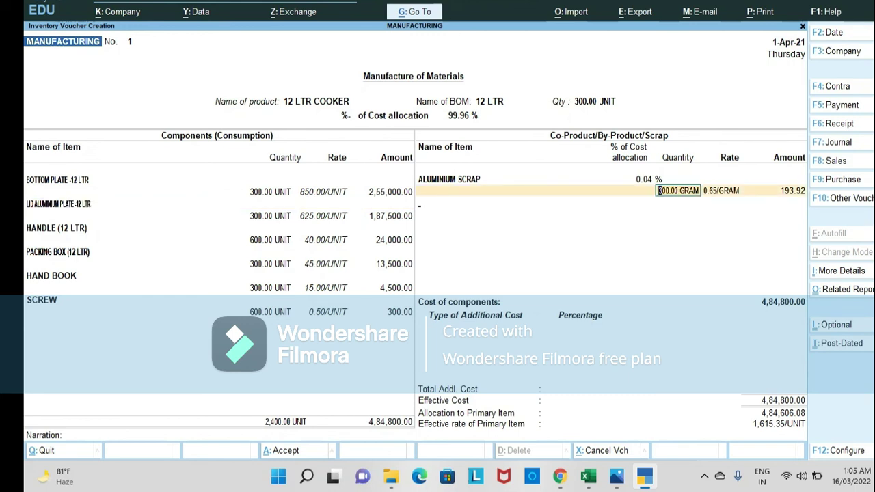
pyautogui.press('Return')
pyautogui.press('Return')
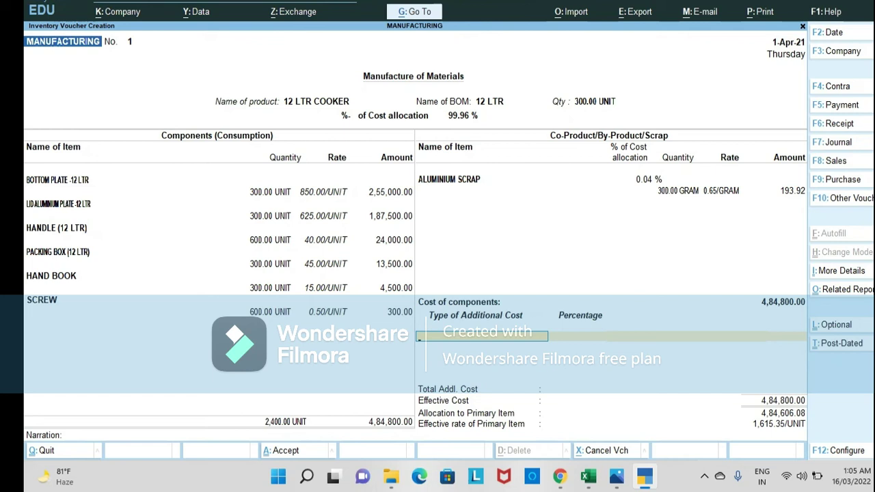
# - Start a new ledger named WAGES from the type of additional cost, without an alias
pyautogui.press('alt')
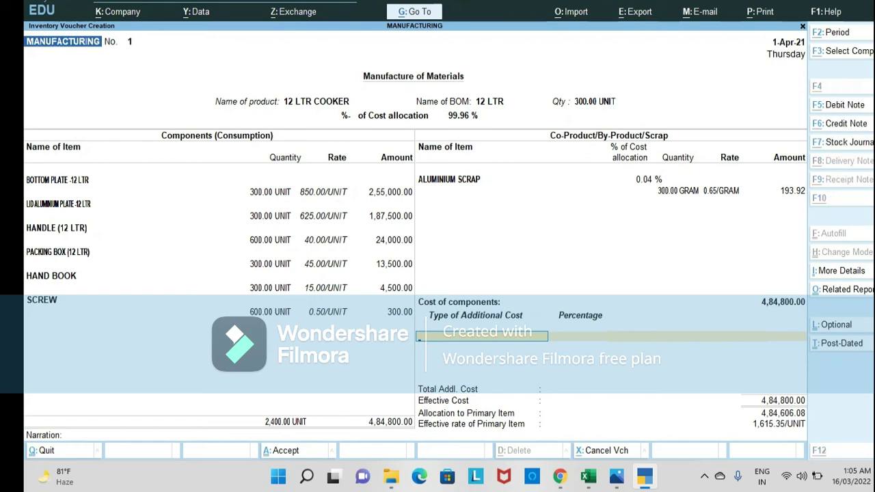
pyautogui.hotkey('alt', 'c')
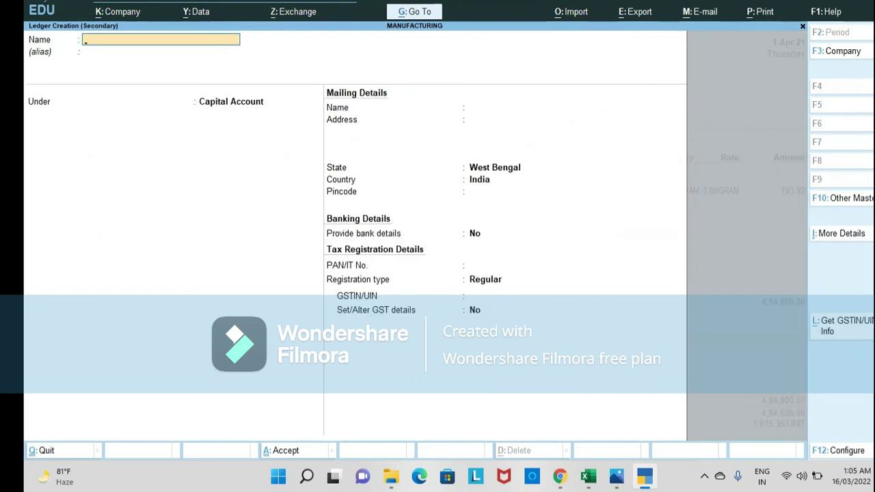
pyautogui.write('WAGES')
pyautogui.press('Return')
pyautogui.press('Return')
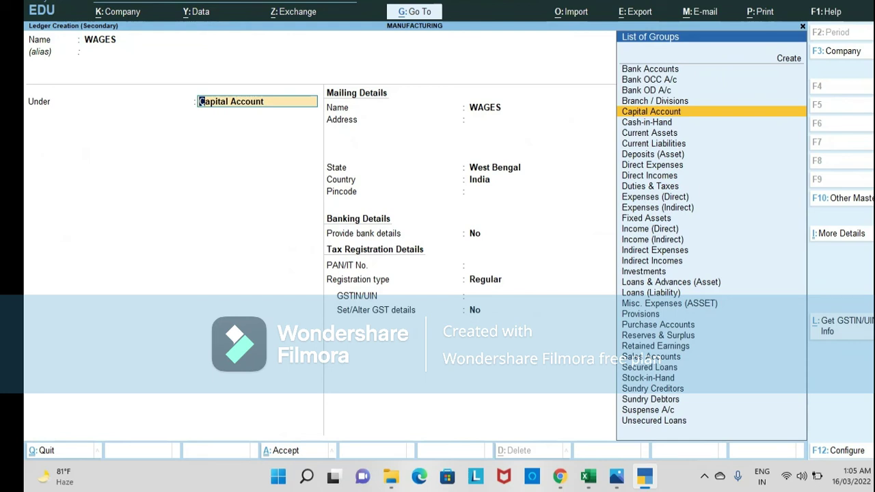
# - Place the WAGES ledger under Direct Expenses and save it as an additional cost
pyautogui.write('IN')
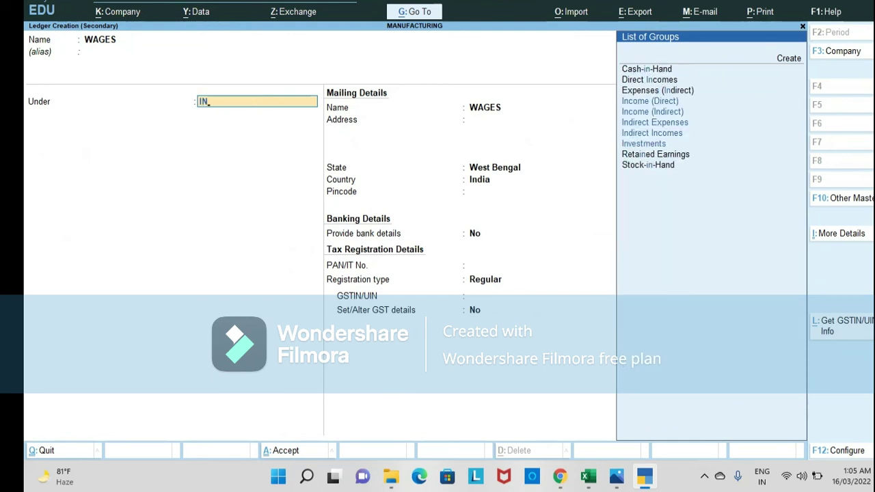
pyautogui.press('BackSpace')
pyautogui.press('BackSpace')
pyautogui.write('DIRE')
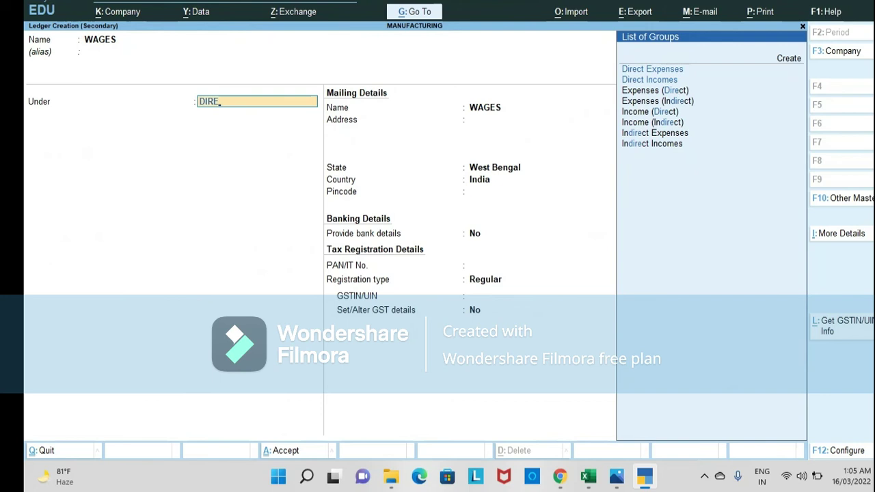
pyautogui.press('Return')
pyautogui.press('Return')
pyautogui.press('Down')
pyautogui.press('Return')
pyautogui.hotkey('ctrl', 'a')
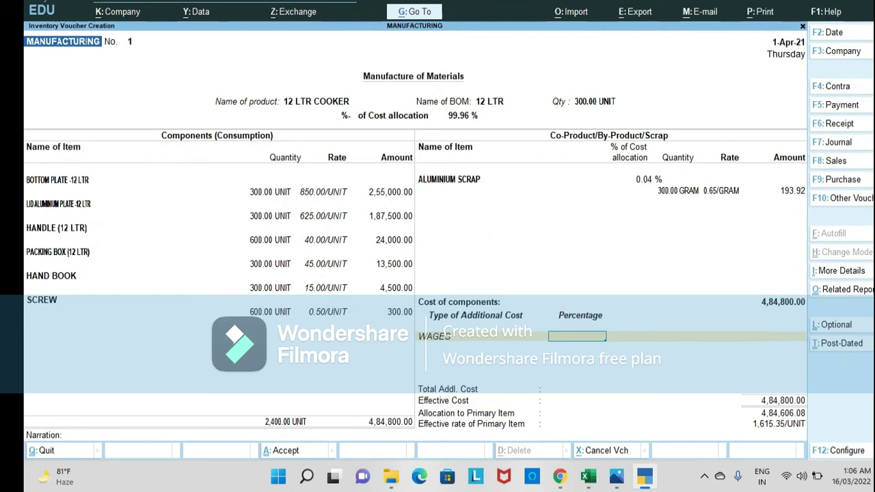
# - Try to charge the wages at 5% of the cost of components
pyautogui.write('25000')
pyautogui.press('BackSpace')
pyautogui.press('BackSpace')
pyautogui.press('BackSpace')
pyautogui.press('BackSpace')
pyautogui.press('BackSpace')
pyautogui.write('5')
pyautogui.press('Return')
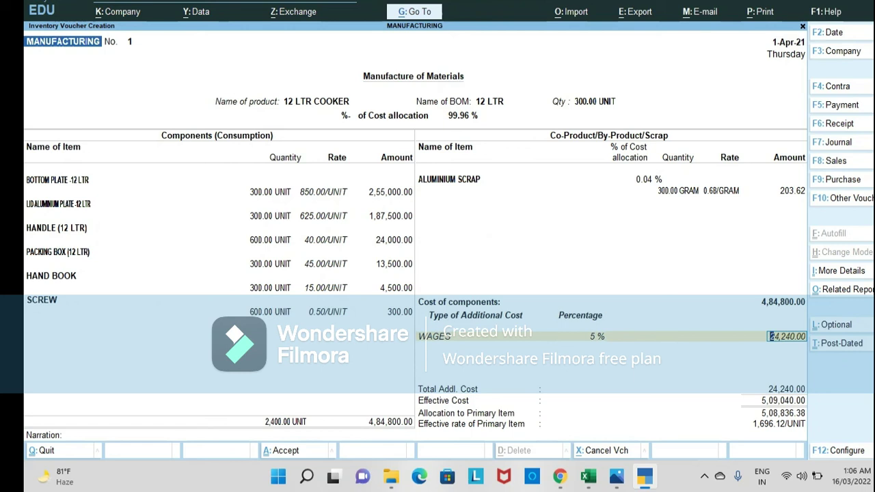
# - Remove the wages percentage and enter a fixed wages amount of 25,000
pyautogui.press('BackSpace')
pyautogui.press('Return')
pyautogui.press('BackSpace')
pyautogui.press('Return')
pyautogui.write('25000')
pyautogui.press('Return')
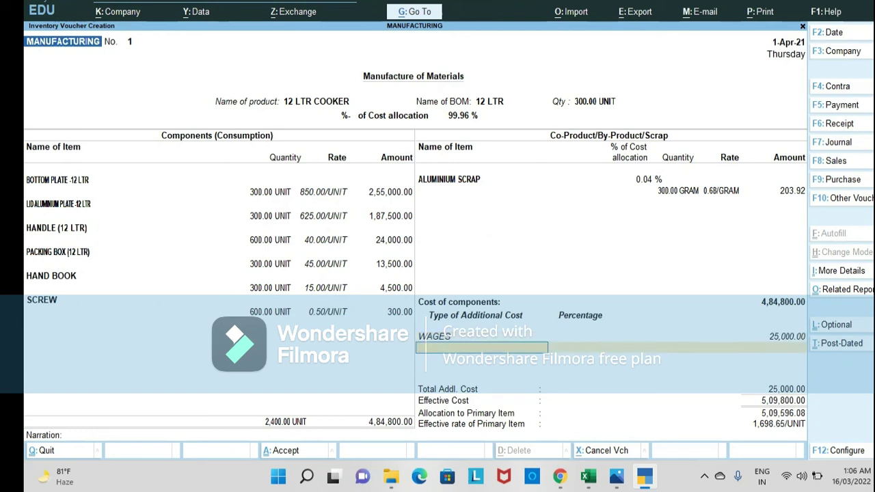
# - Create an ELECTRICITY ledger under Direct Expenses with GST not applicable and charge it as an additional cost of 4%
pyautogui.hotkey('alt', 'c')
pyautogui.write('ELECT')
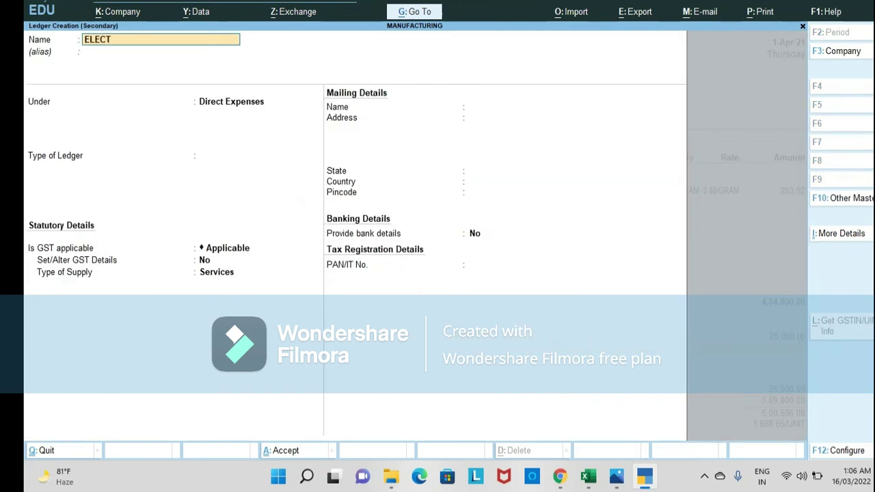
pyautogui.write('RICITY')
pyautogui.press('Return')
pyautogui.press('Return')
pyautogui.press('Return')
pyautogui.press('Return')
pyautogui.press('Down')
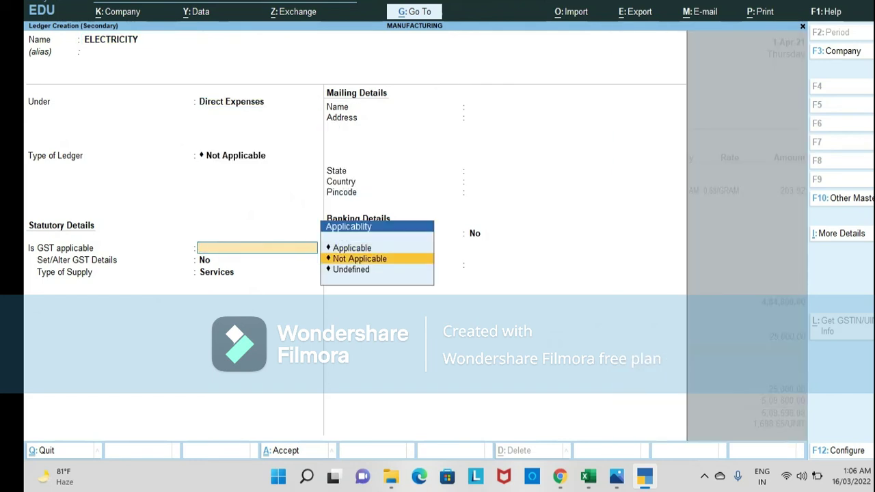
pyautogui.press('Return')
pyautogui.hotkey('ctrl', 'a')
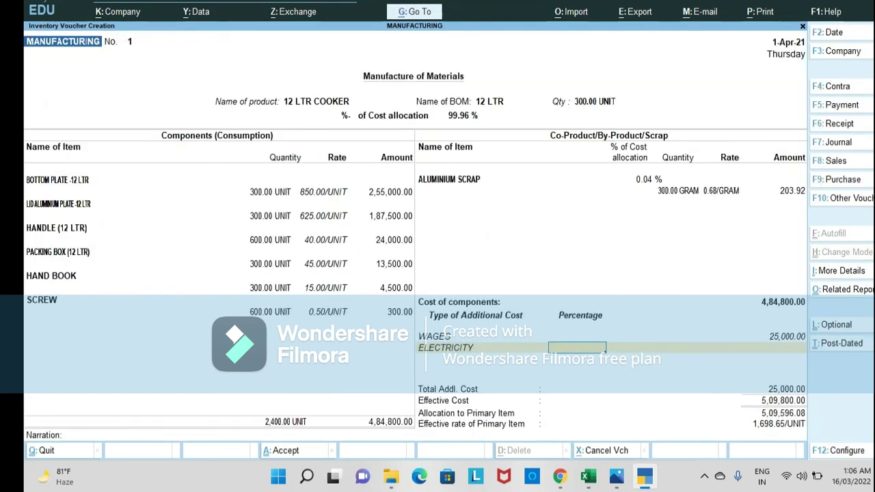
pyautogui.write('4')
pyautogui.press('Return')
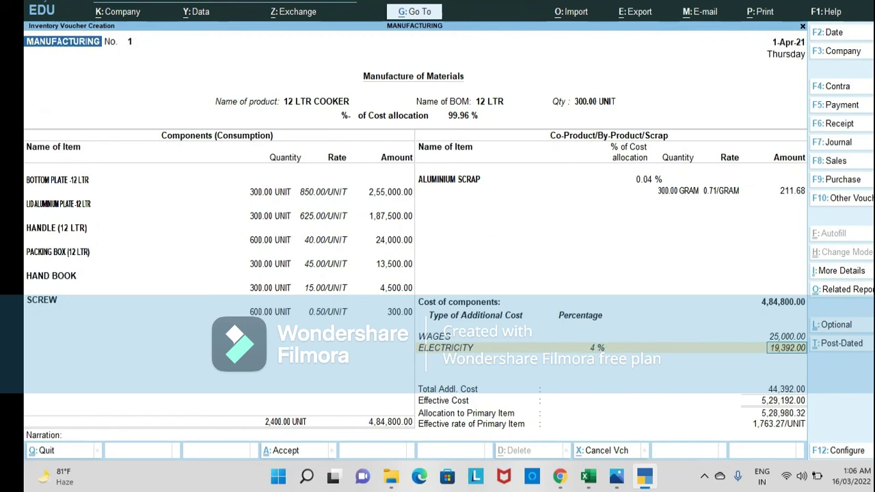
# - Save the 12 LTR COOKER manufacturing journal and exit voucher entry to the Gateway of Tally
pyautogui.press('Return')
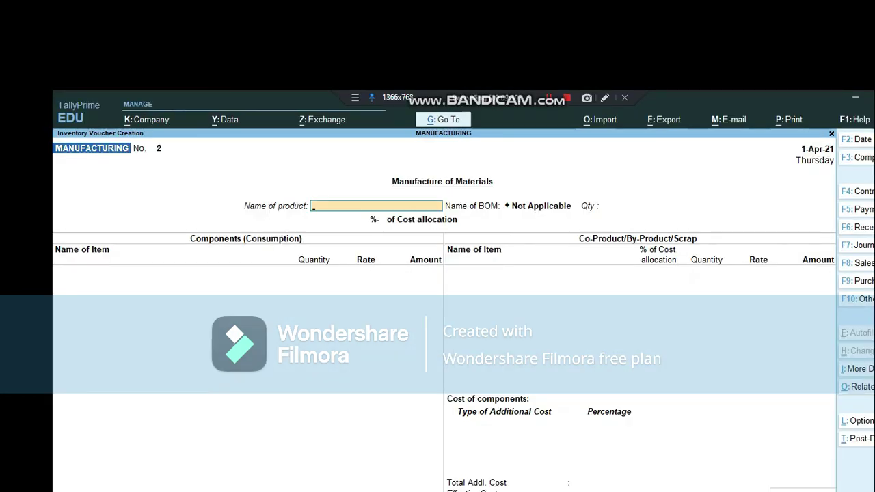
pyautogui.press('Escape')
pyautogui.press('y')
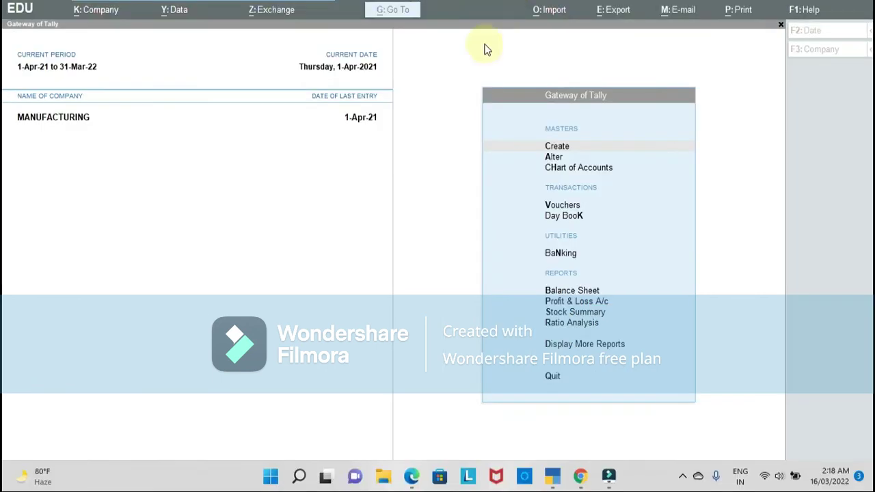
# - Open the Stock Summary report and expand it to show the stock items under each group
pyautogui.click(527, 205)
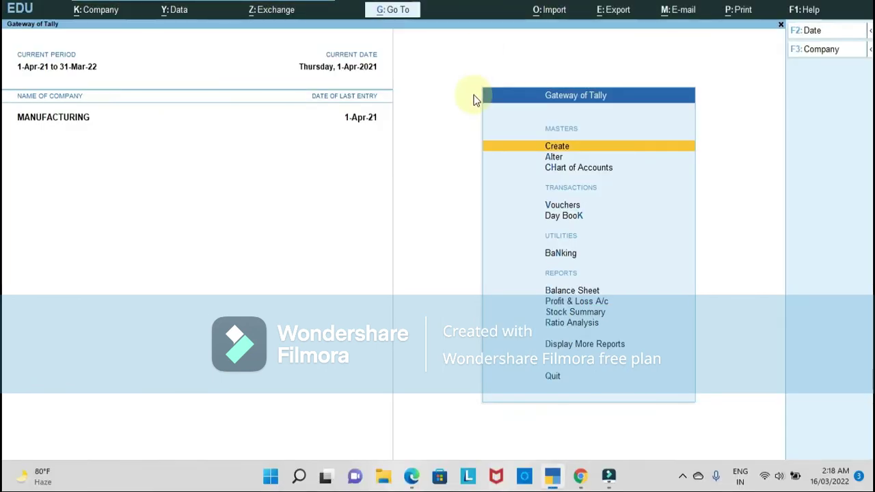
pyautogui.press('Down')
pyautogui.press('Down')
pyautogui.press('Down')
pyautogui.press('Down')
pyautogui.press('Down')
pyautogui.press('Down')
pyautogui.press('Down')
pyautogui.press('Down')
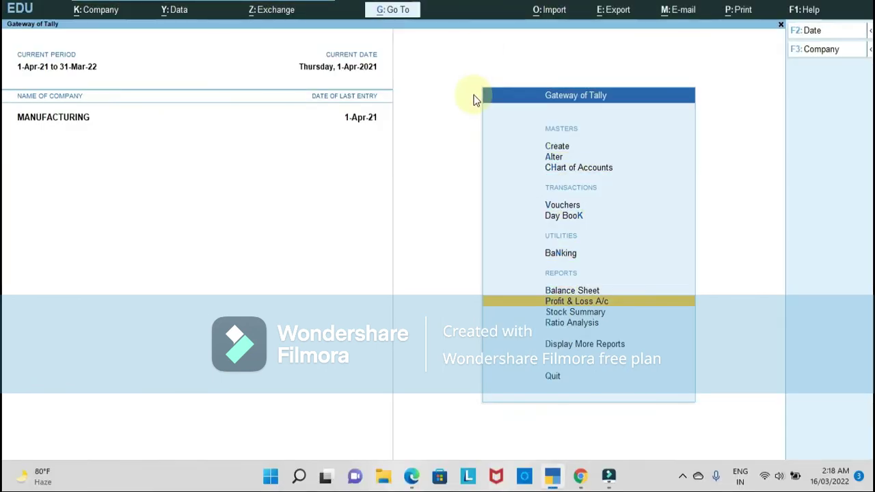
pyautogui.click(473, 94)
pyautogui.press('Return')
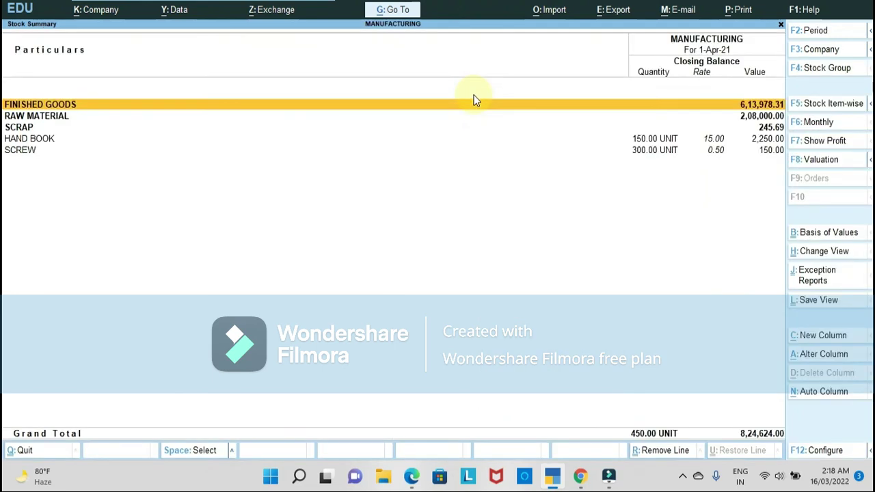
pyautogui.hotkey('alt', 'F5')
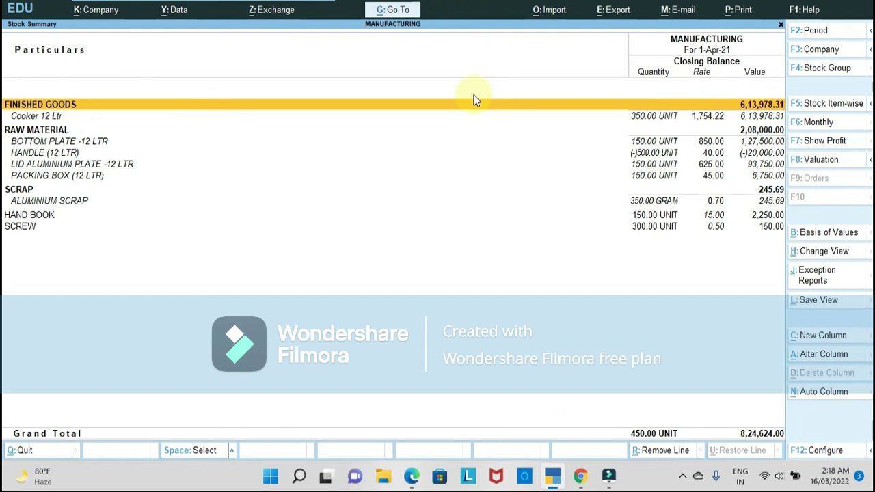
# - Review the closing quantity, rate and value of the finished cooker and raw material items, and return to the Gateway of Tally
pyautogui.press('Down')
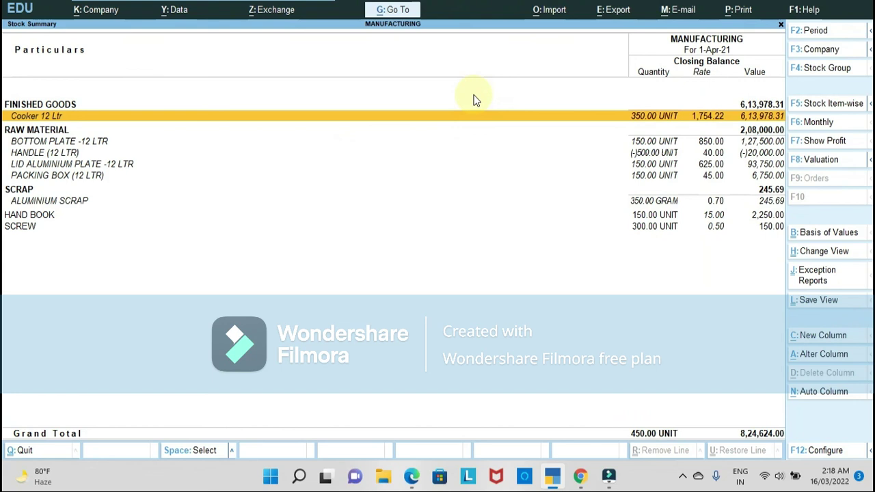
pyautogui.press('Down')
pyautogui.press('Down')
pyautogui.press('Down')
pyautogui.press('Down')
pyautogui.press('Down')
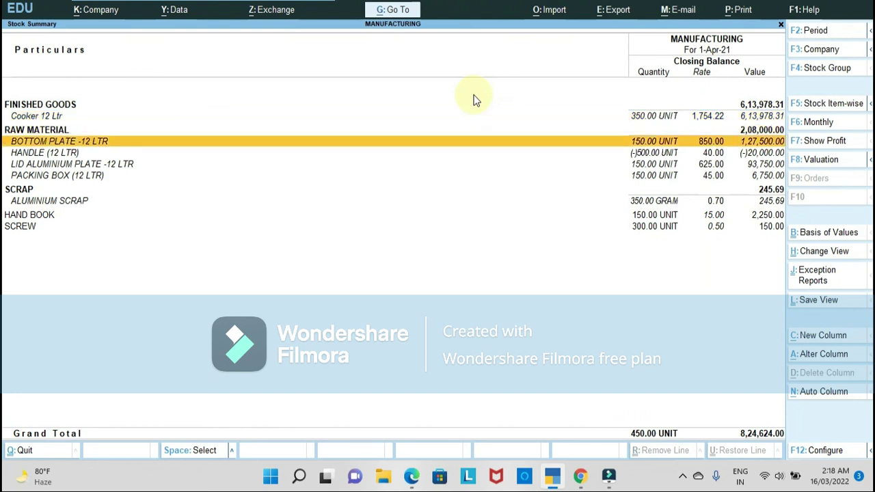
pyautogui.click(477, 100)
pyautogui.press('Return')
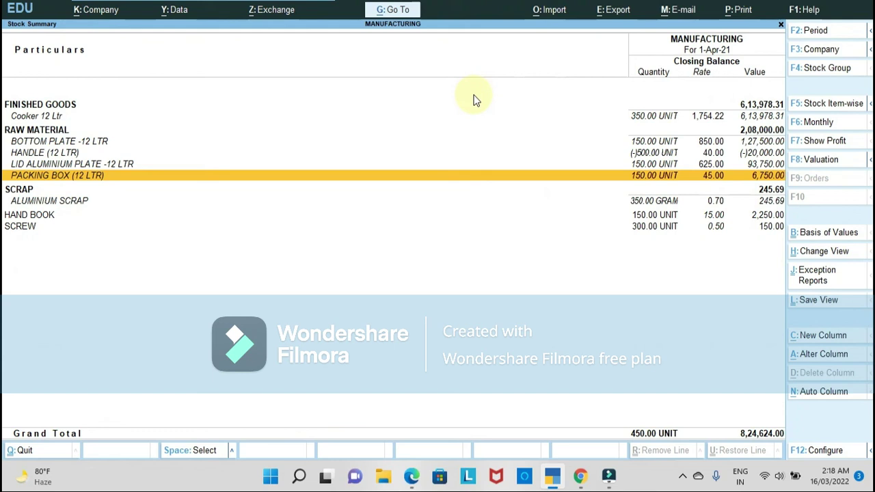
pyautogui.press('Escape')
pyautogui.press('Escape')
pyautogui.press('Escape')
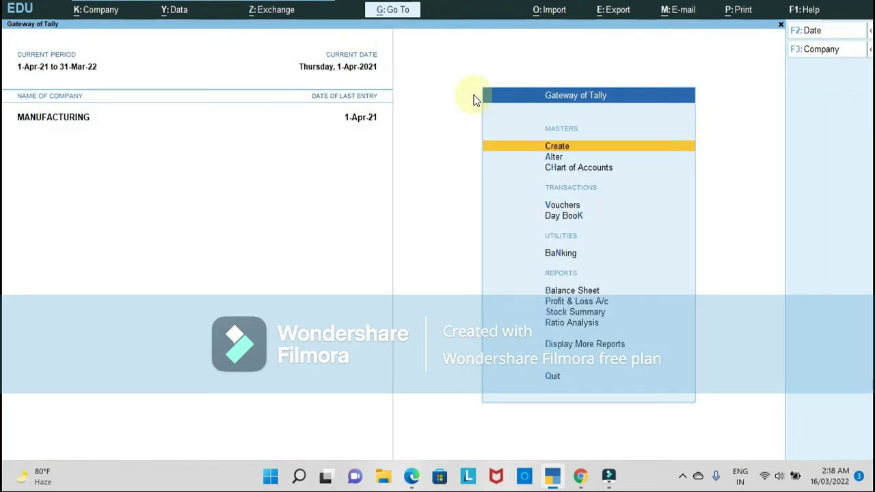